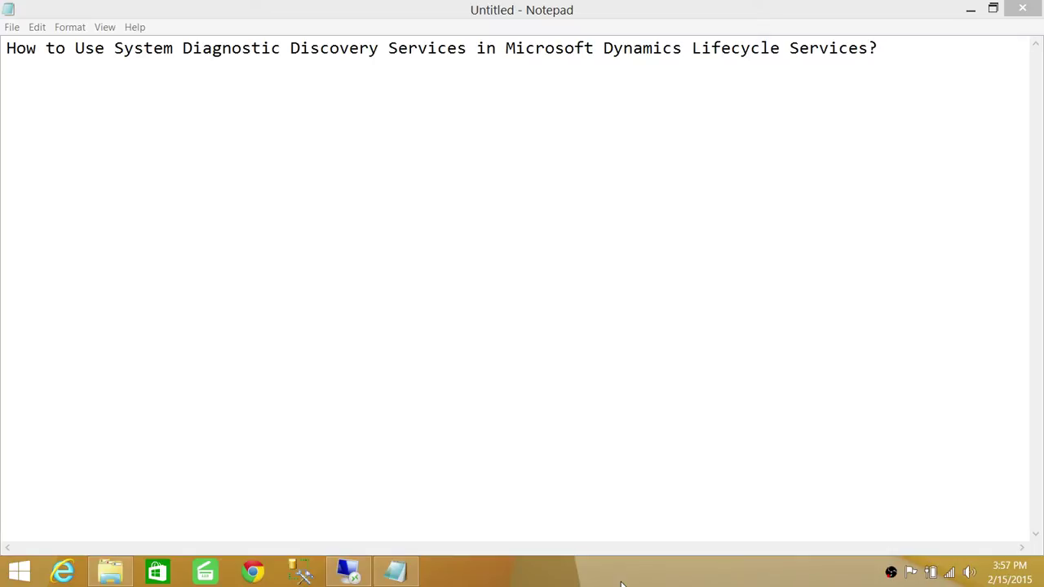
Step: Switch to the remote server desktop and run the Lifecycle Services Diagnostic Service - Discovery tool as administrator
{"action": "left_click", "coordinate": [348, 572]}
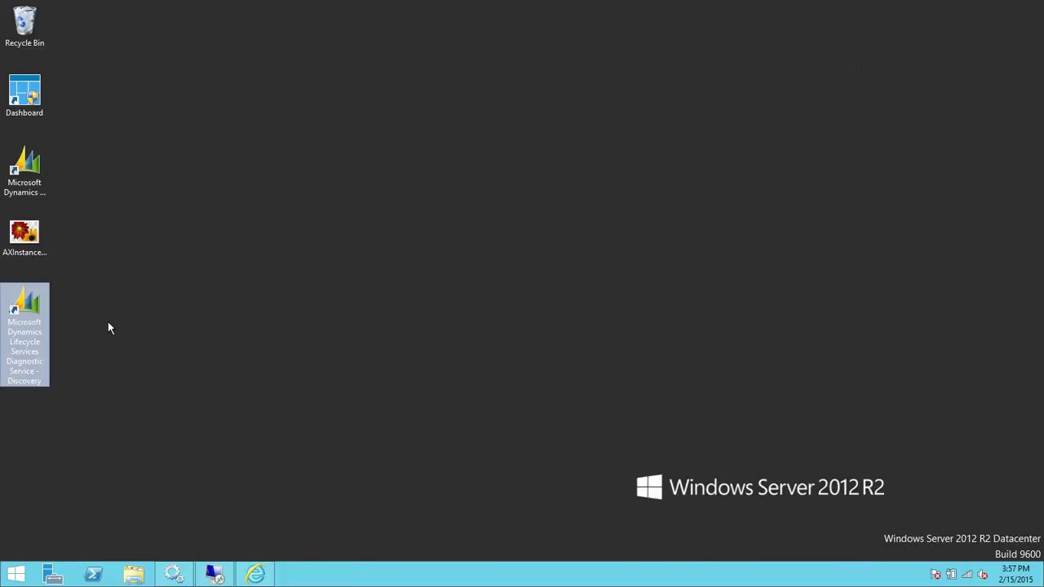
{"action": "right_click", "coordinate": [34, 311]}
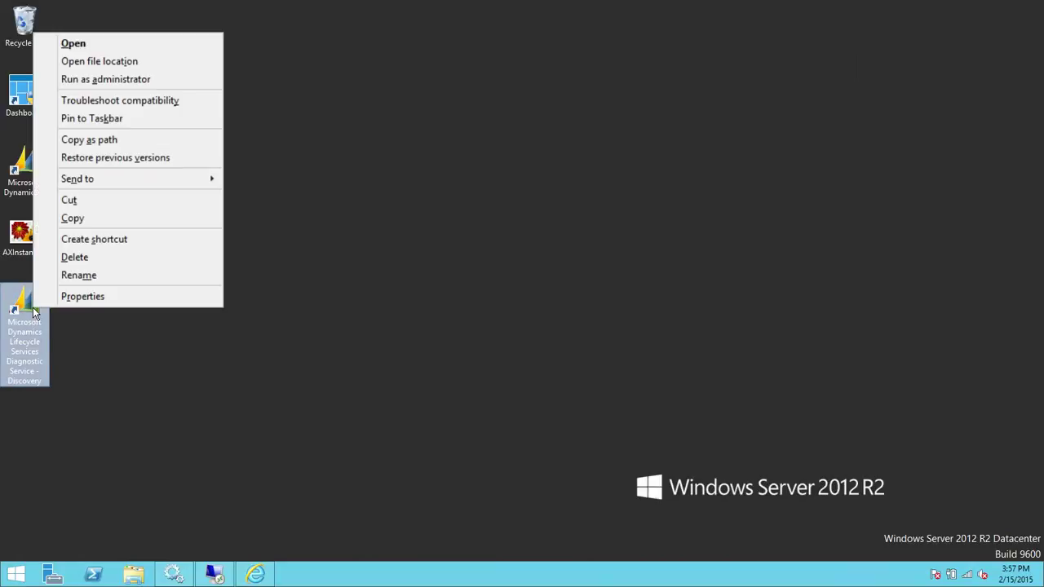
{"action": "left_click", "coordinate": [143, 84]}
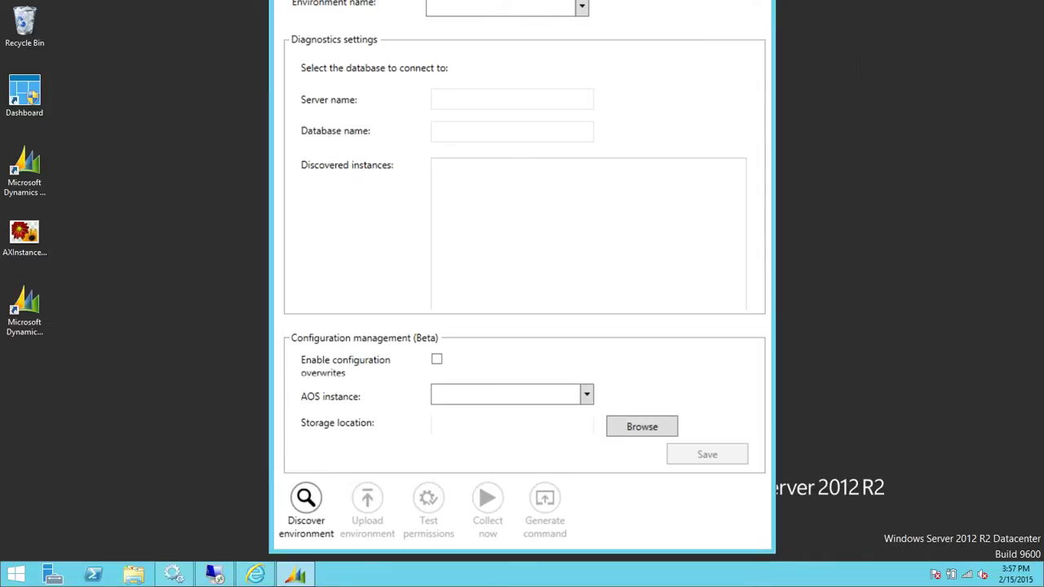
Step: Set the environment name to LCSDEMO_DEV in the discovery tool
{"action": "left_click", "coordinate": [465, 7]}
{"action": "type", "text": "LCSDEMO_DEV"}
{"action": "left_click", "coordinate": [490, 94]}
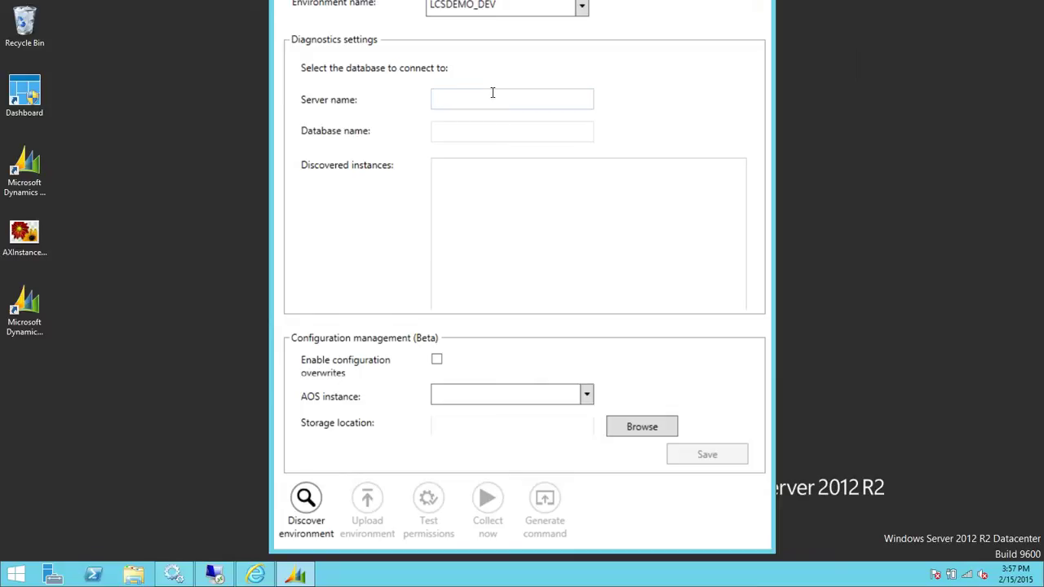
Step: Check the Dynamics AX database server in SQL Server Management Studio, then enter TBSSQL as the discovery tool's server name
{"action": "left_click", "coordinate": [216, 571]}
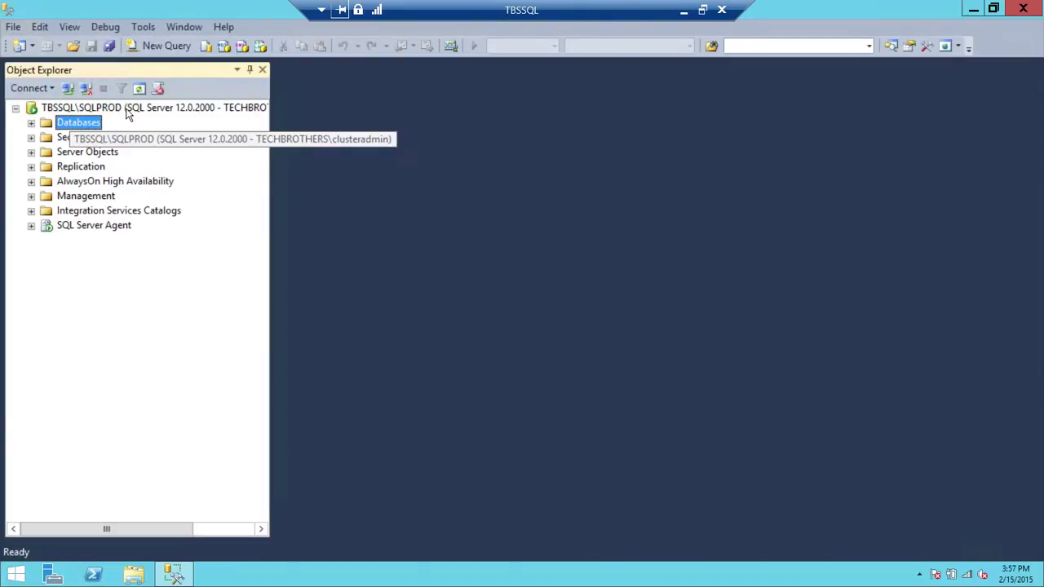
{"action": "left_click", "coordinate": [30, 123]}
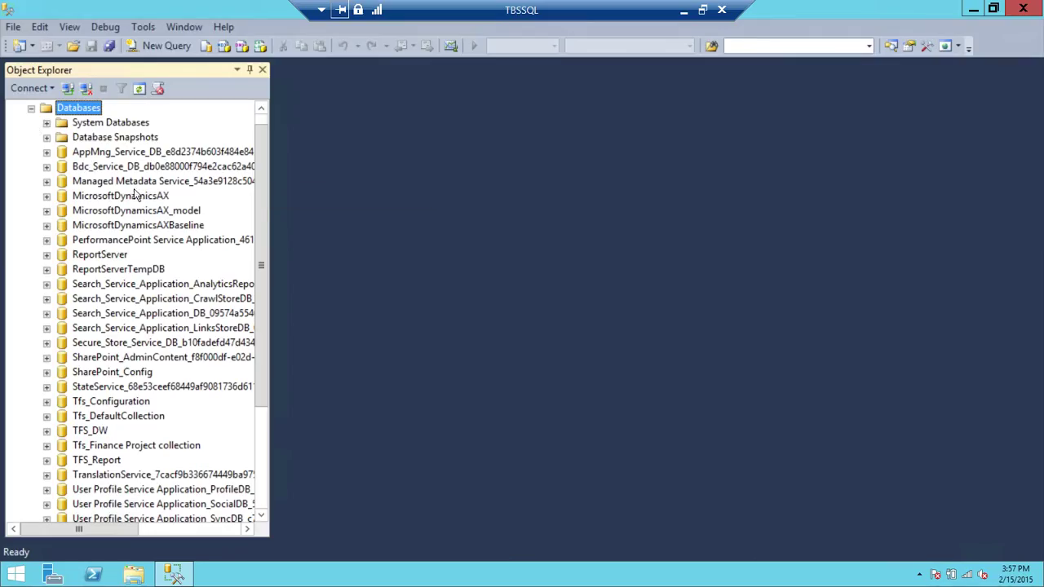
{"action": "left_click", "coordinate": [133, 197]}
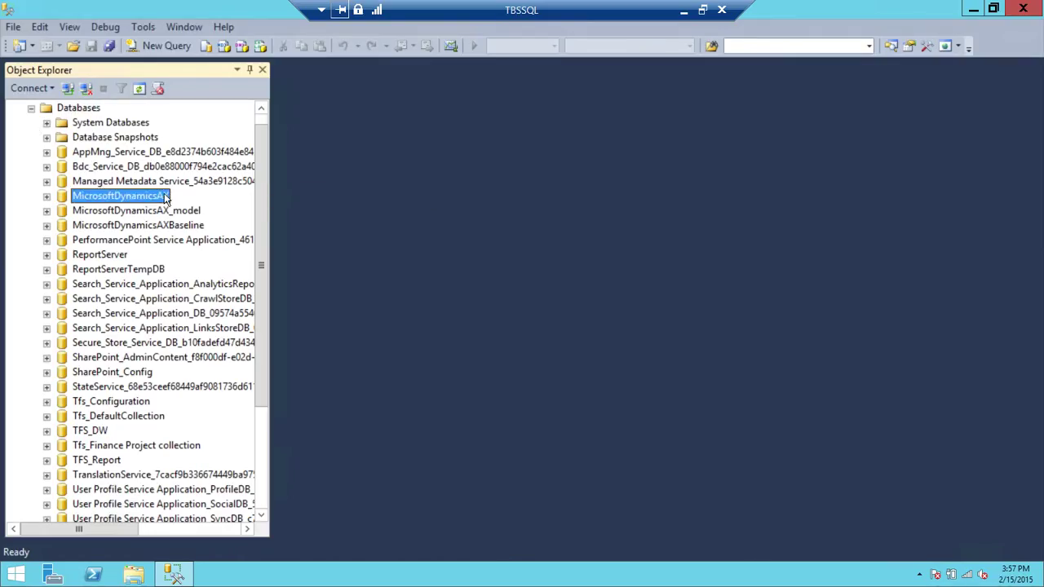
{"action": "left_click", "coordinate": [31, 109]}
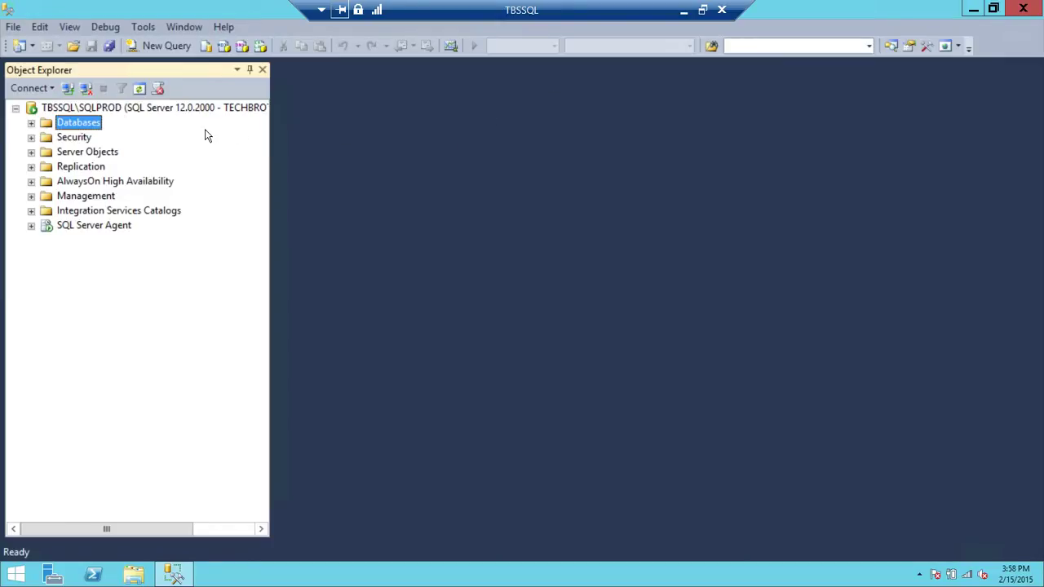
{"action": "left_click", "coordinate": [115, 108]}
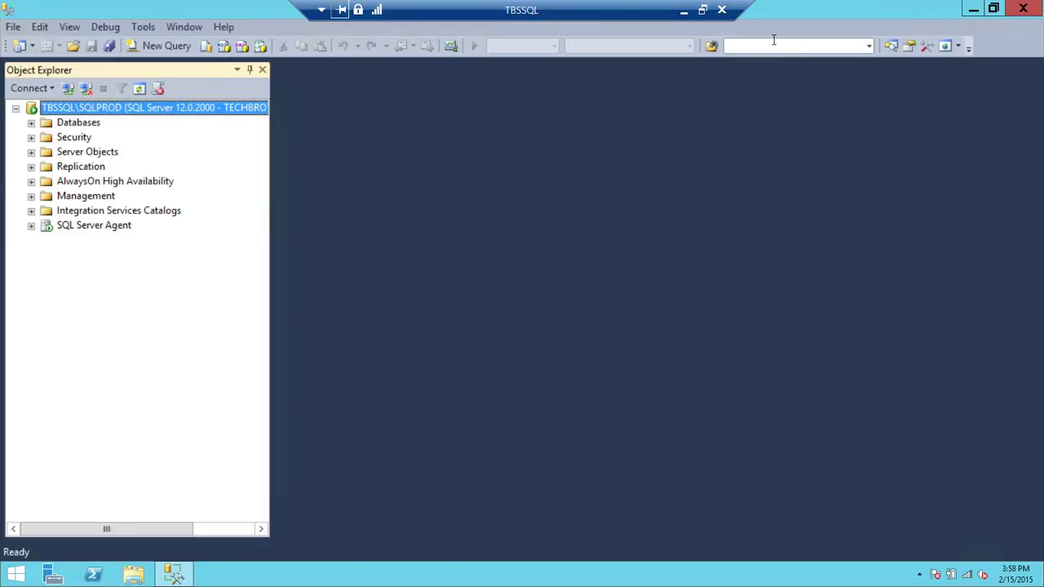
{"action": "left_click", "coordinate": [684, 11]}
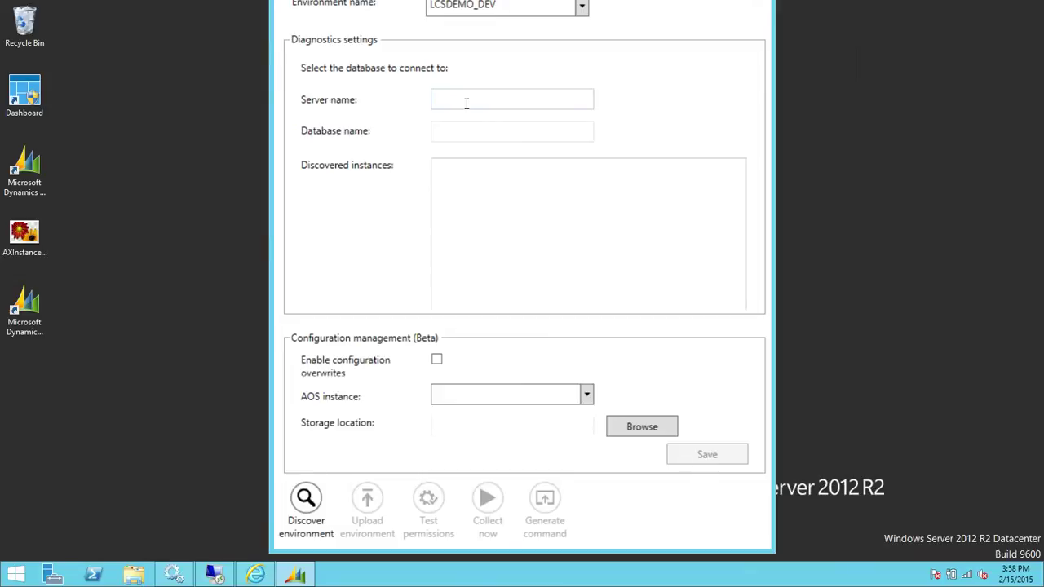
{"action": "type", "text": "TBSSQL"}
Step: Copy the MicrosoftDynamicsAX database name from SQL Server Management Studio into the discovery tool's database name
{"action": "left_click", "coordinate": [464, 128]}
{"action": "left_click", "coordinate": [227, 577]}
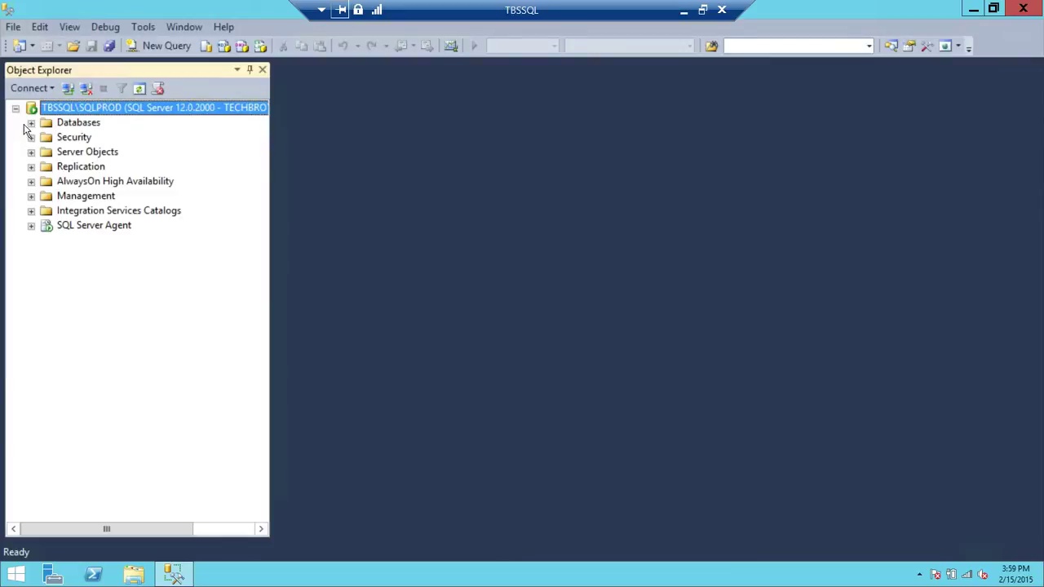
{"action": "left_click", "coordinate": [30, 123]}
{"action": "left_click", "coordinate": [132, 197]}
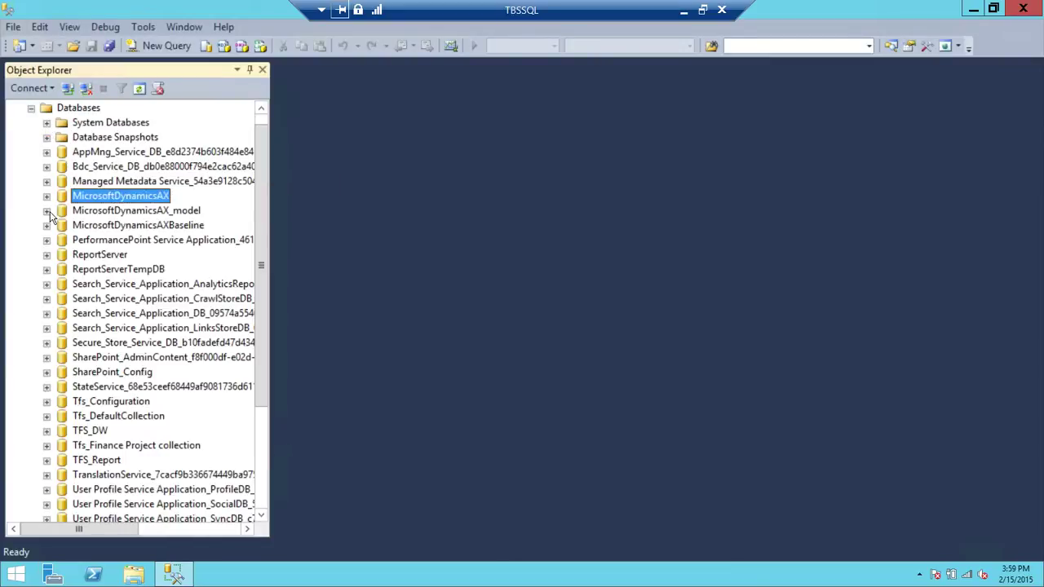
{"action": "right_click", "coordinate": [124, 197]}
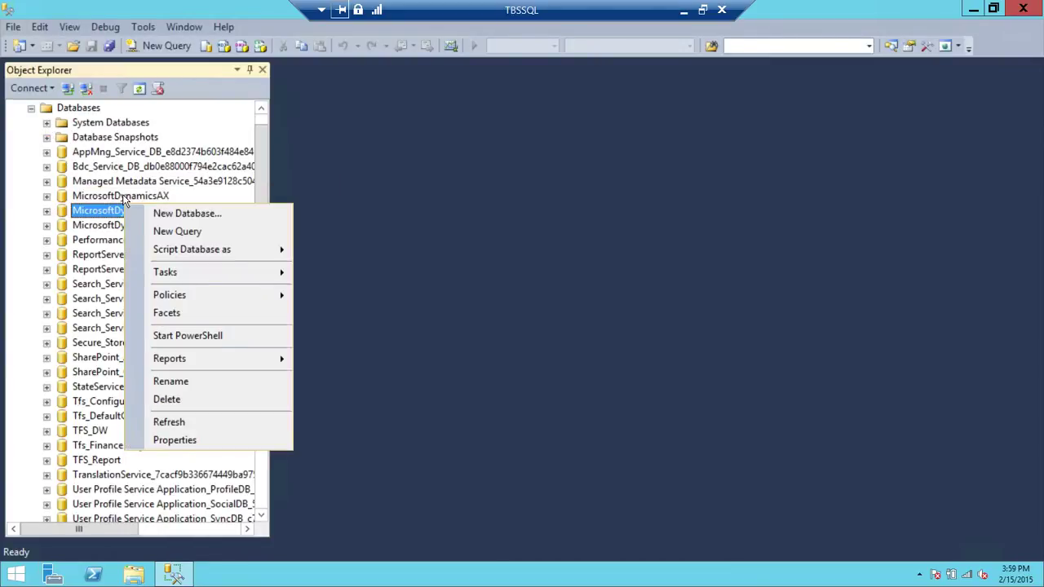
{"action": "left_click", "coordinate": [187, 375]}
{"action": "key", "text": "ctrl+c"}
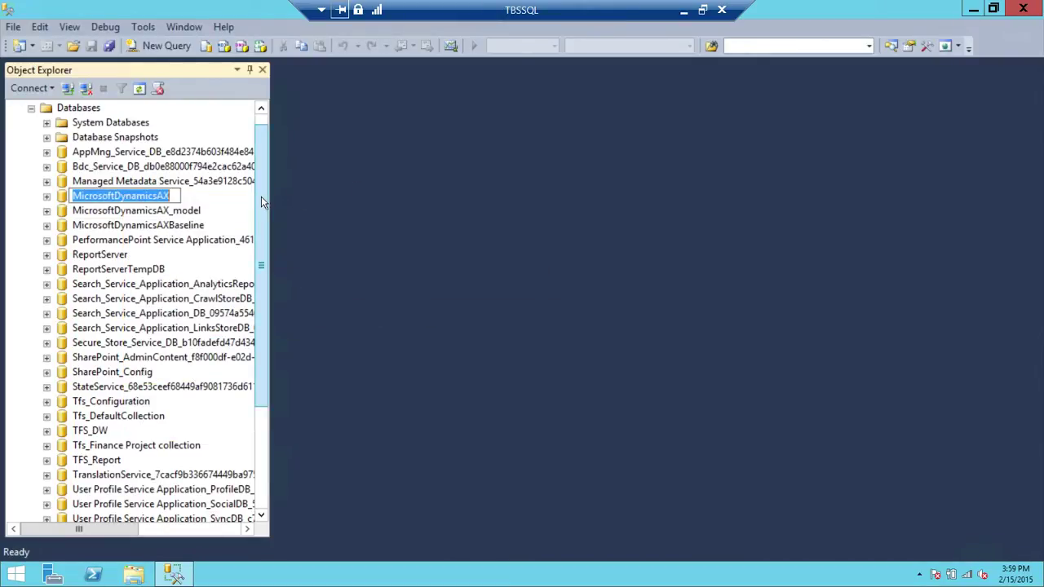
{"action": "left_click", "coordinate": [211, 214]}
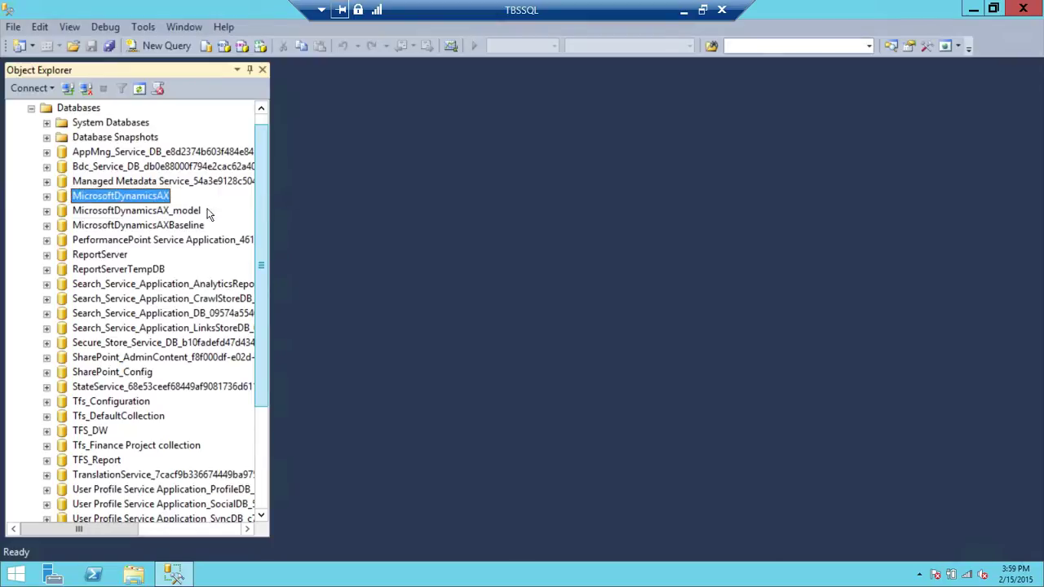
{"action": "left_click", "coordinate": [683, 9]}
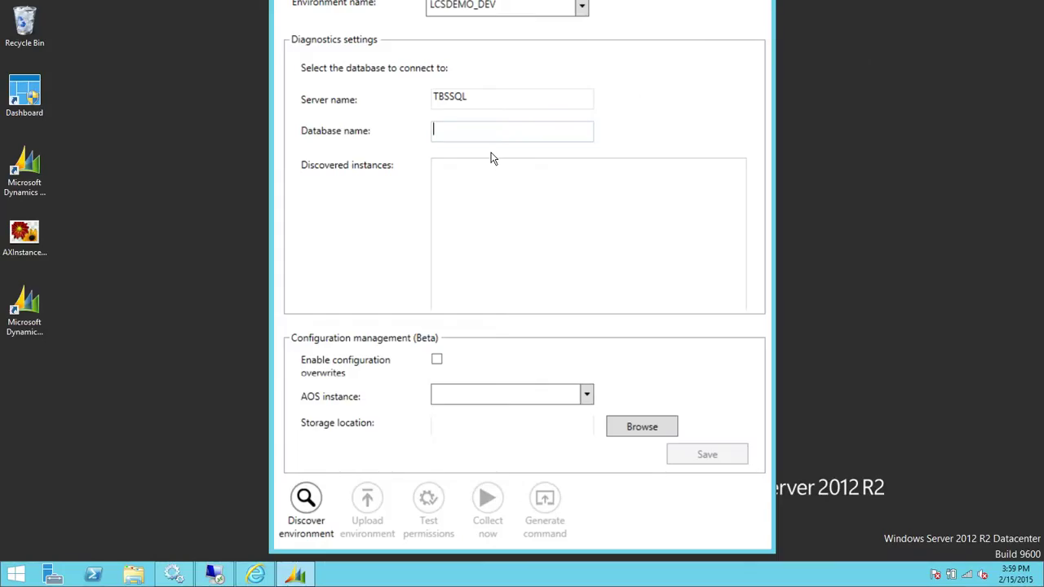
{"action": "key", "text": "ctrl+v"}
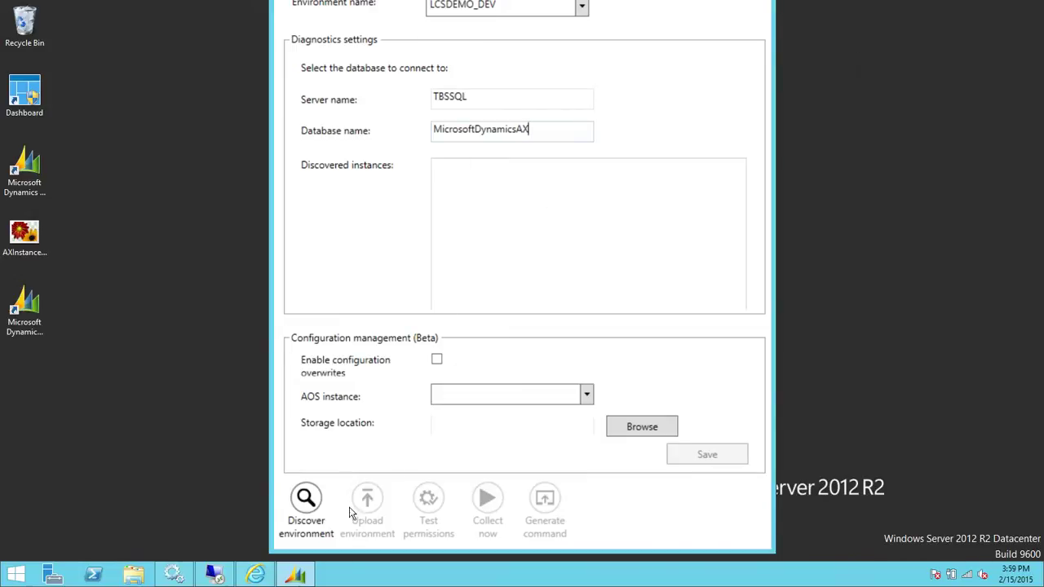
Step: Discover the environment from the entered server and database, and select the 01@TBSDYNAX:2712 AOS among the discovered instances
{"action": "left_click", "coordinate": [308, 506]}
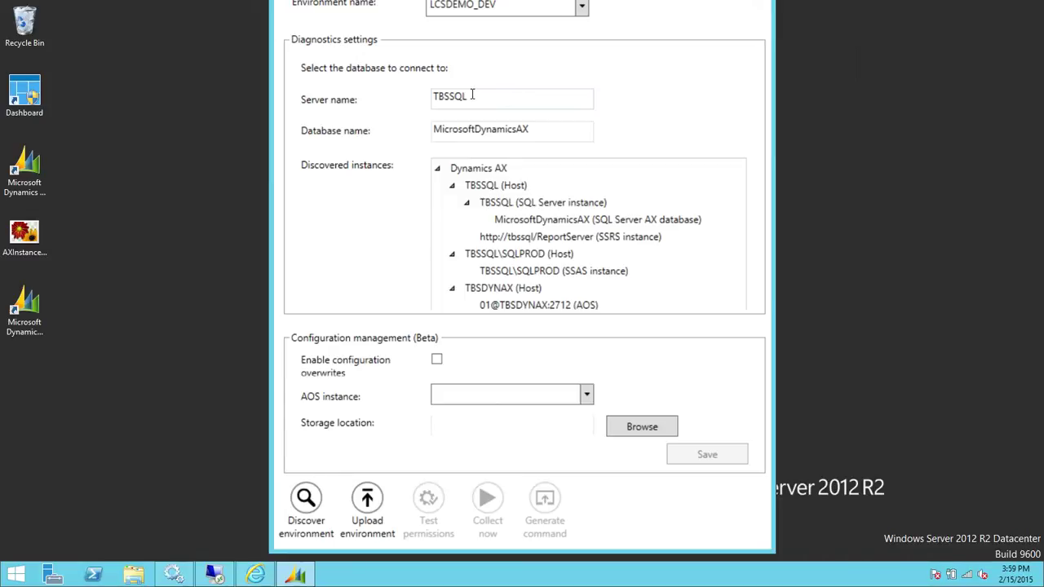
{"action": "double_click", "coordinate": [437, 96]}
{"action": "left_click_drag", "start_coordinate": [540, 128], "coordinate": [431, 128]}
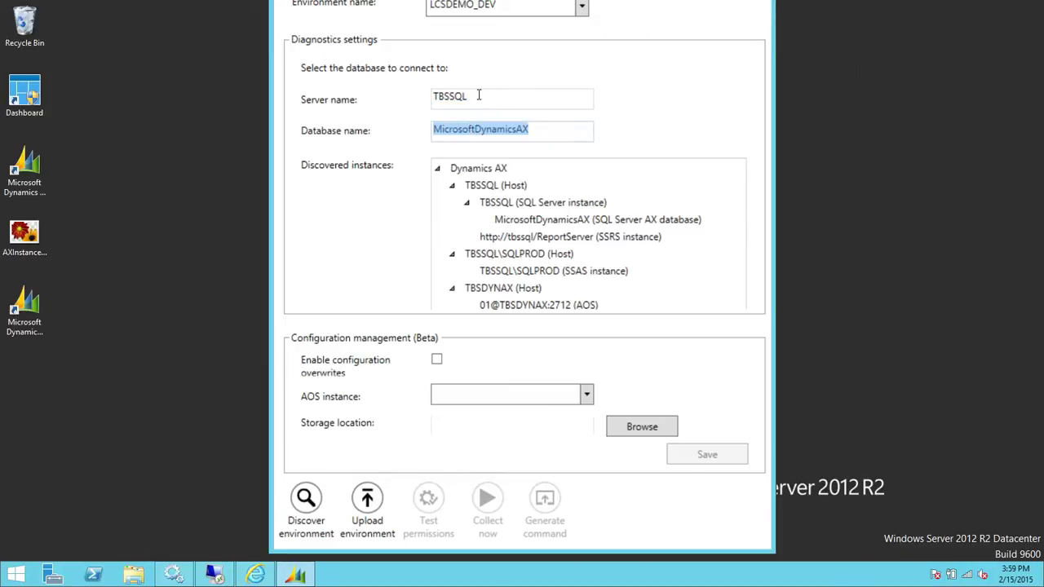
{"action": "left_click", "coordinate": [550, 132]}
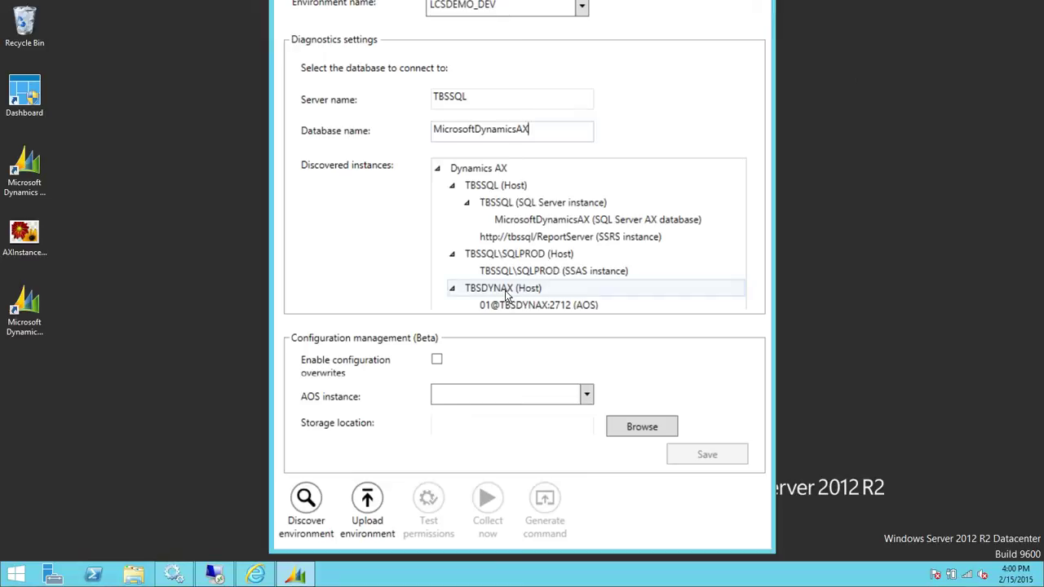
{"action": "left_click", "coordinate": [583, 305]}
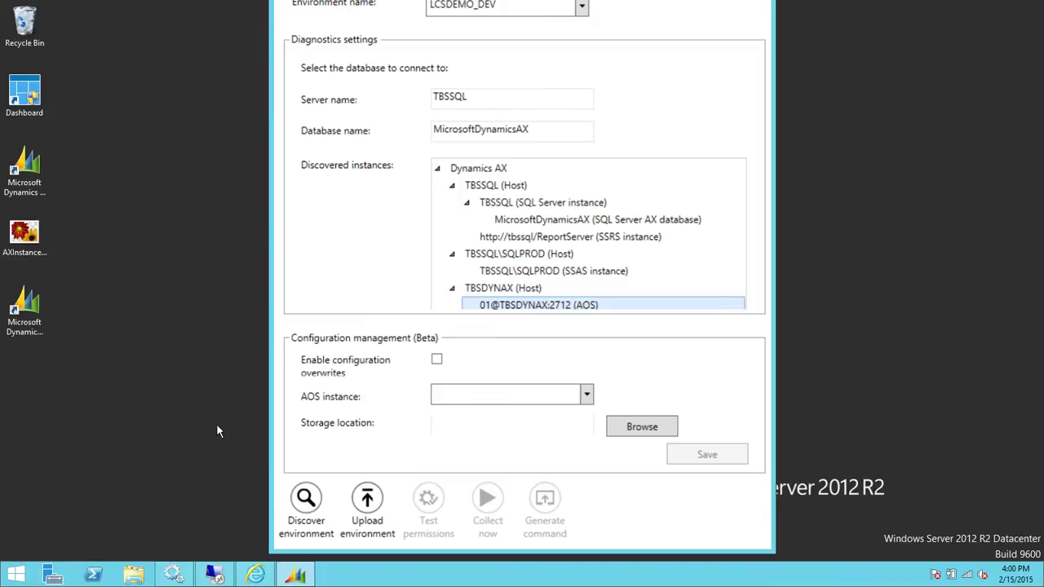
Step: Upload the discovered environment data to Lifecycle Services
{"action": "left_click", "coordinate": [367, 506]}
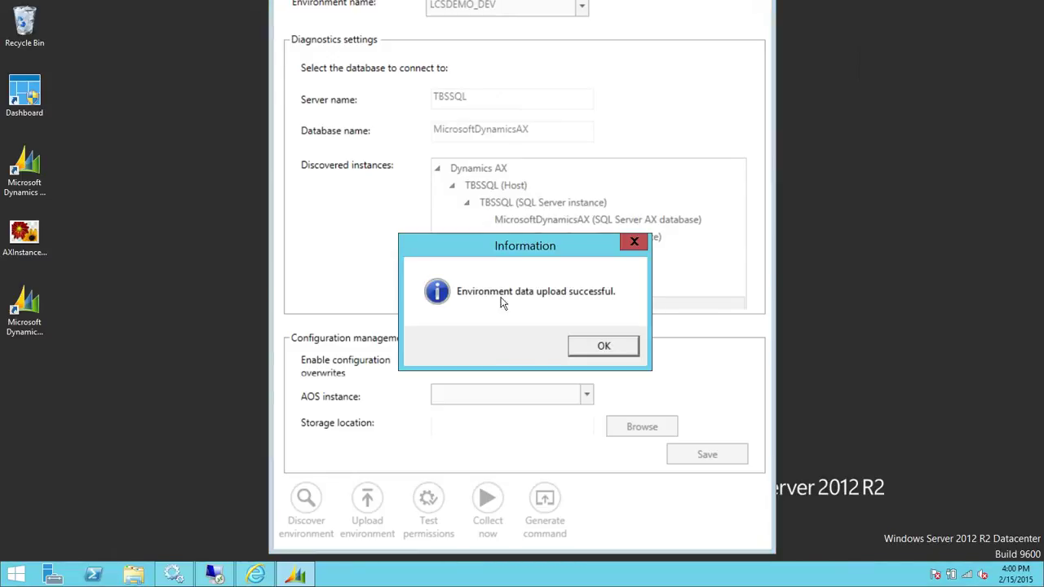
{"action": "left_click", "coordinate": [613, 349]}
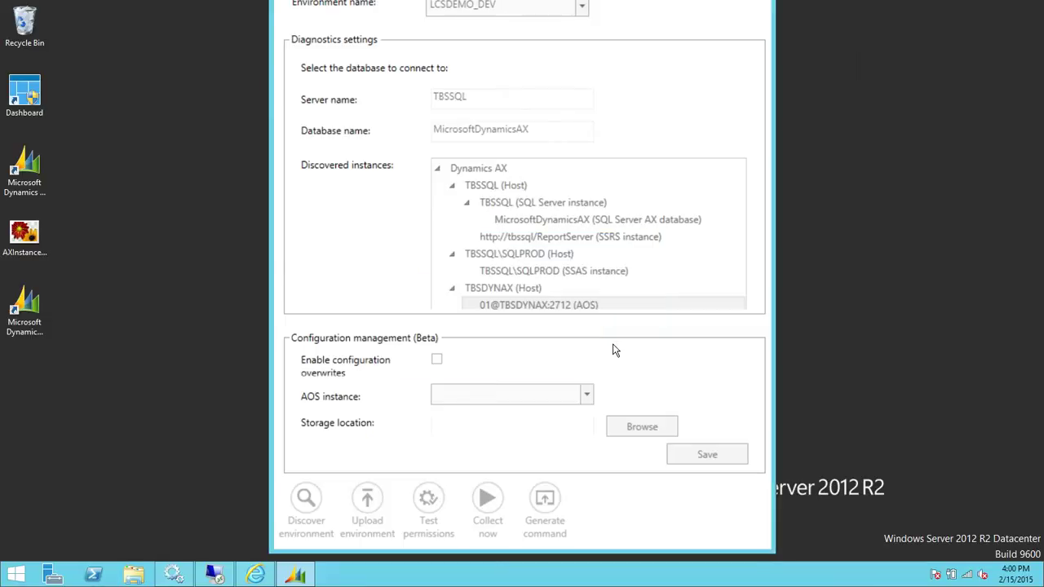
Step: Switch to Internet Explorer and open System diagnostic for the DynamicsDemo project
{"action": "left_click", "coordinate": [255, 575]}
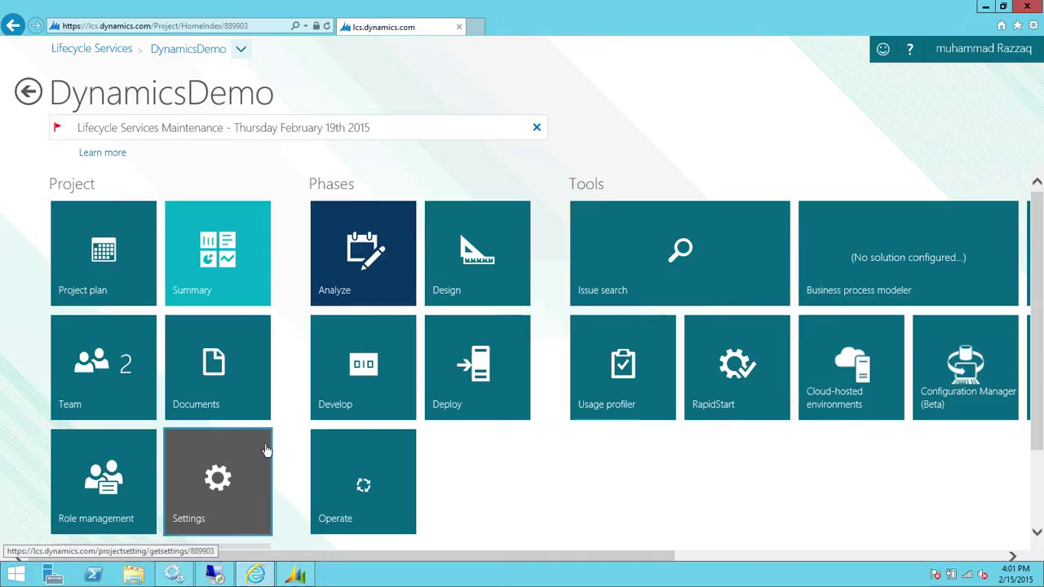
{"action": "left_click", "coordinate": [240, 49]}
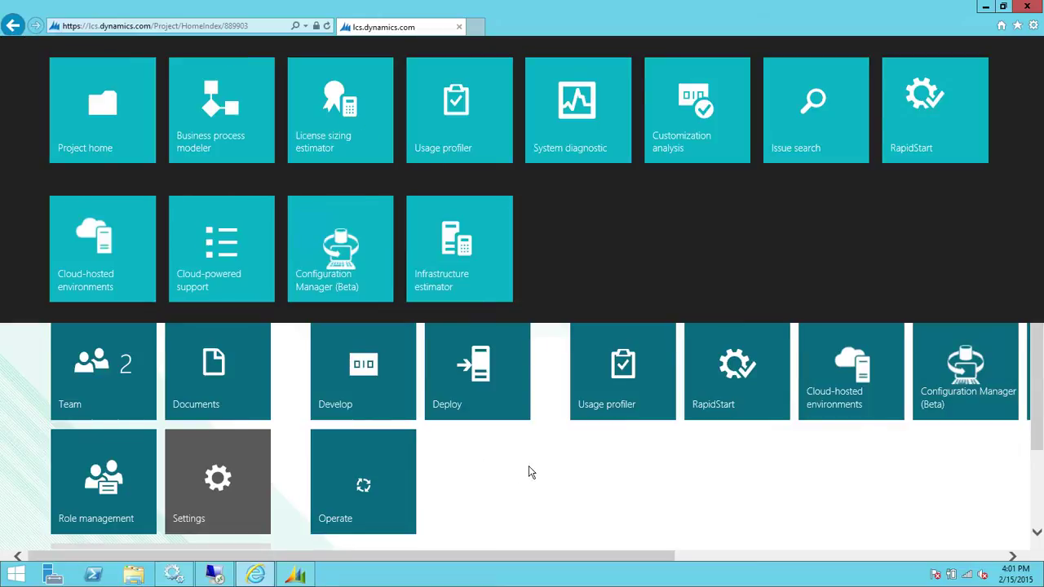
{"action": "left_click", "coordinate": [529, 473]}
{"action": "left_click", "coordinate": [241, 51]}
{"action": "left_click", "coordinate": [591, 131]}
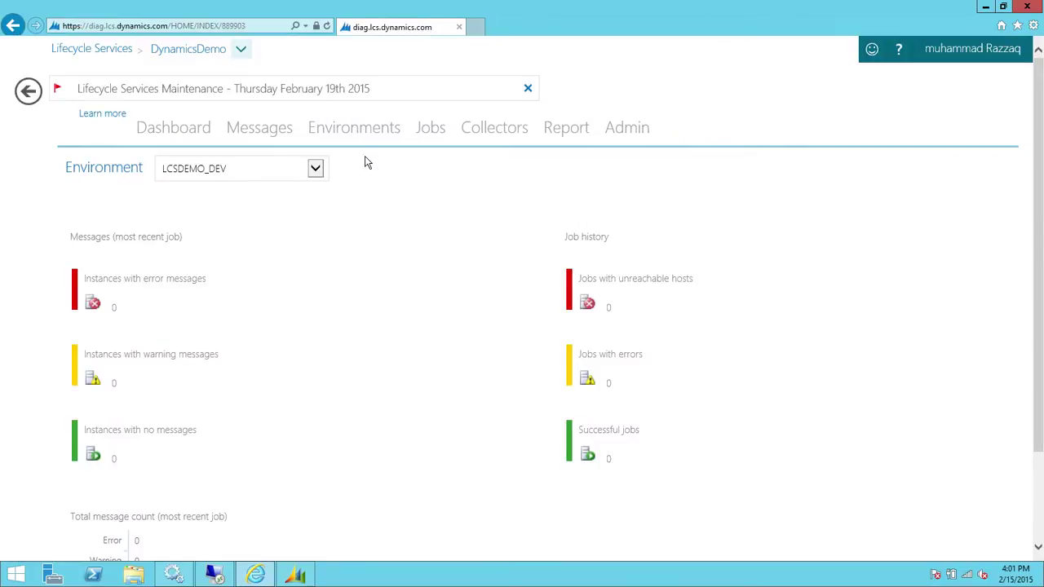
Step: Examine the hosts and instances uploaded for LCSDEMO_DEV in the System diagnostic environments list
{"action": "left_click", "coordinate": [363, 133]}
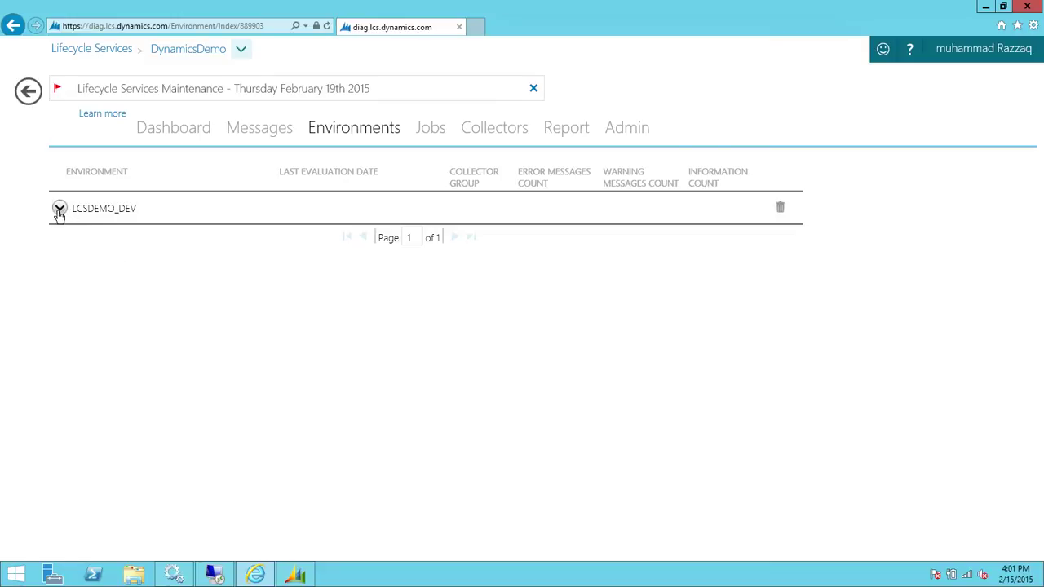
{"action": "left_click", "coordinate": [58, 209]}
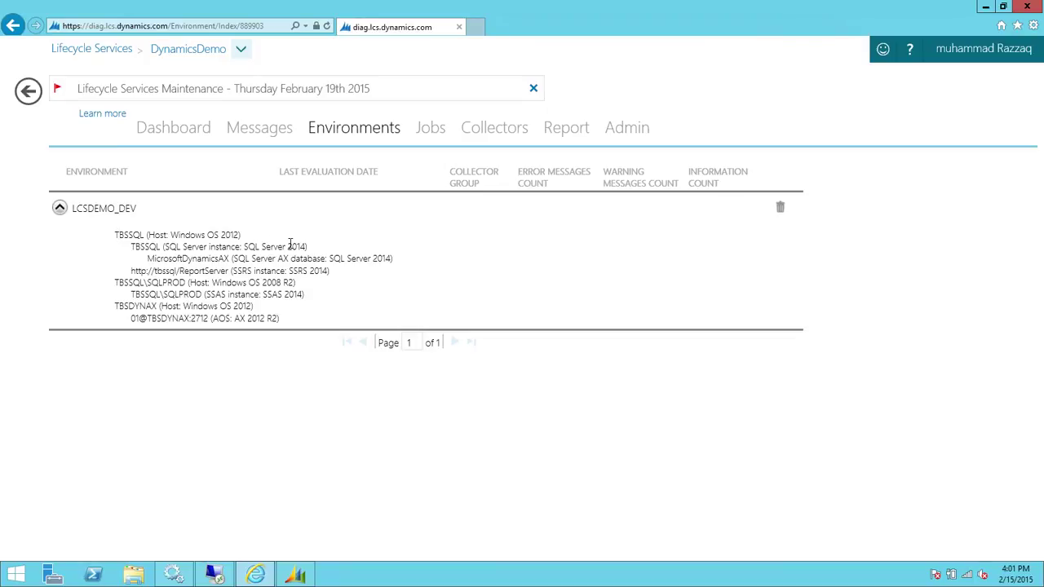
{"action": "left_click", "coordinate": [60, 210]}
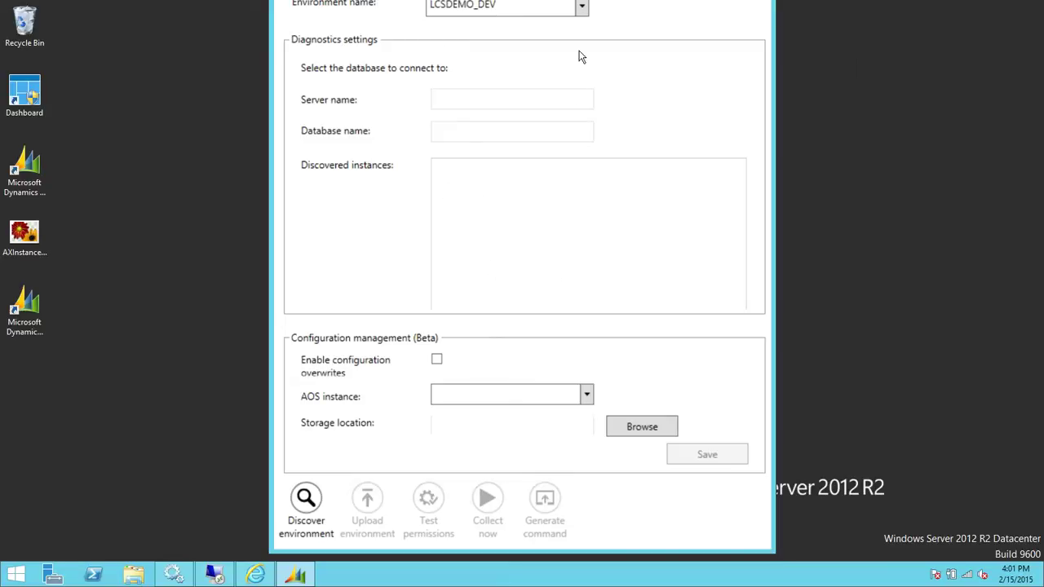
Step: Choose the LCSDEMO_DEV environment in the Diagnostic Service - Discovery tool
{"action": "left_click", "coordinate": [582, 7]}
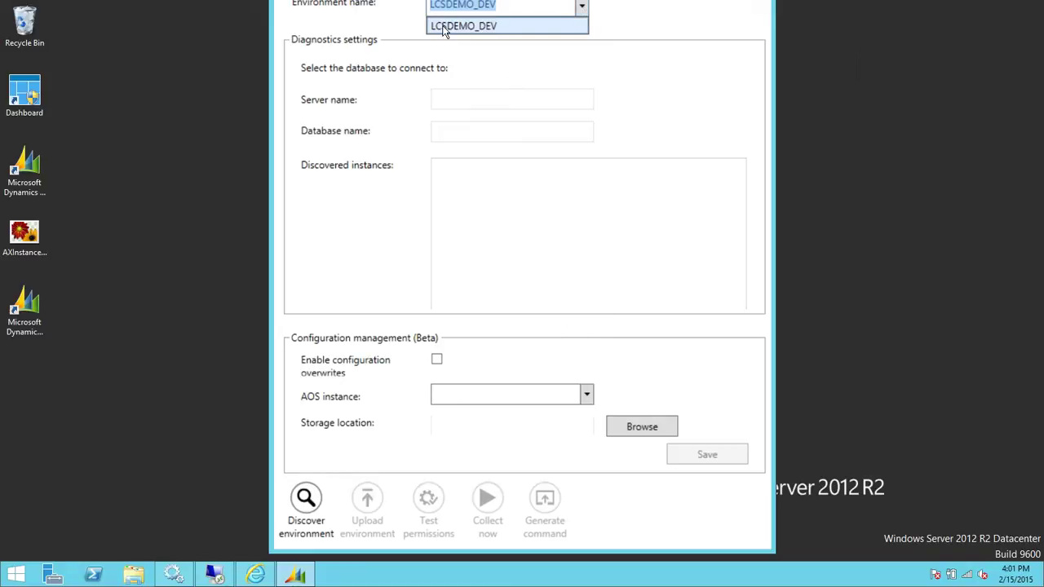
{"action": "left_click", "coordinate": [488, 27]}
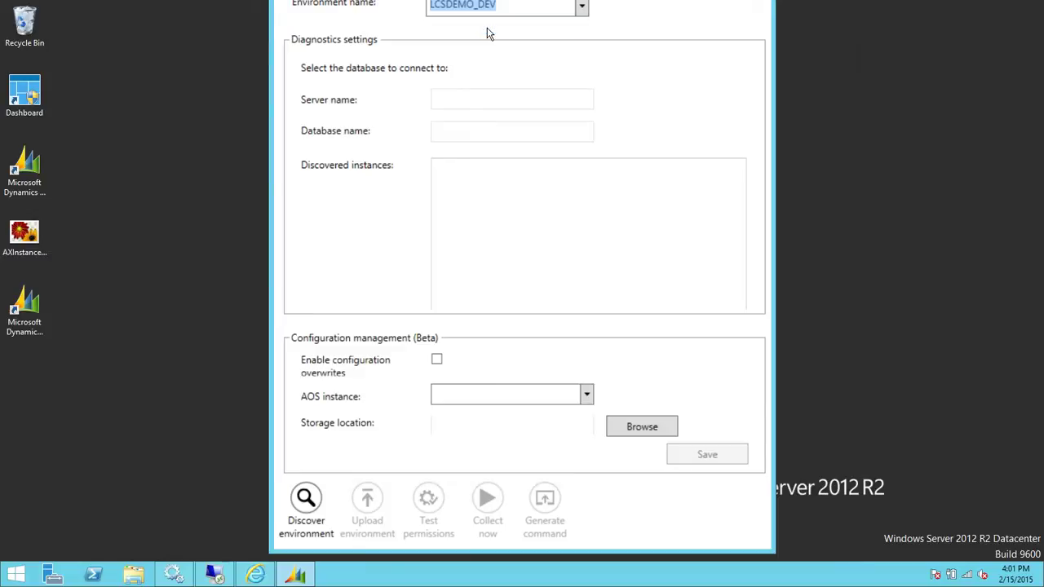
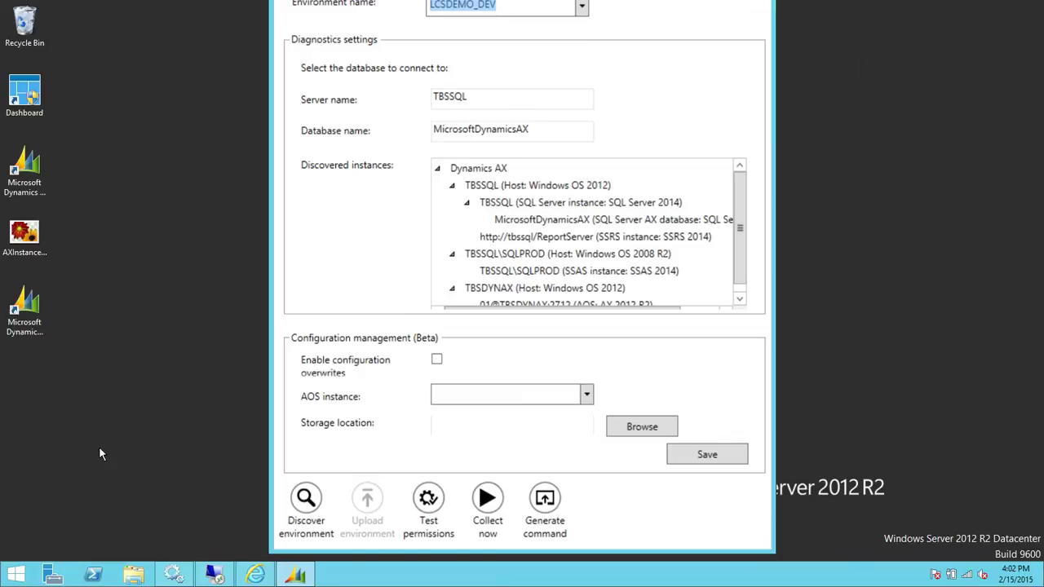
Step: Run Microsoft Dynamics AX 2012 from the desktop as administrator
{"action": "left_click", "coordinate": [31, 173]}
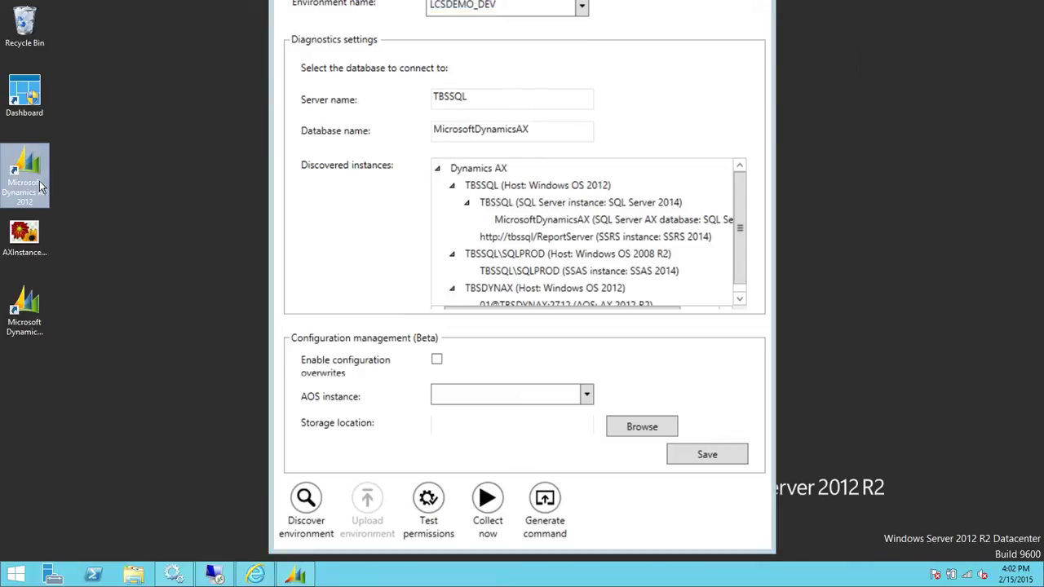
{"action": "right_click", "coordinate": [34, 173]}
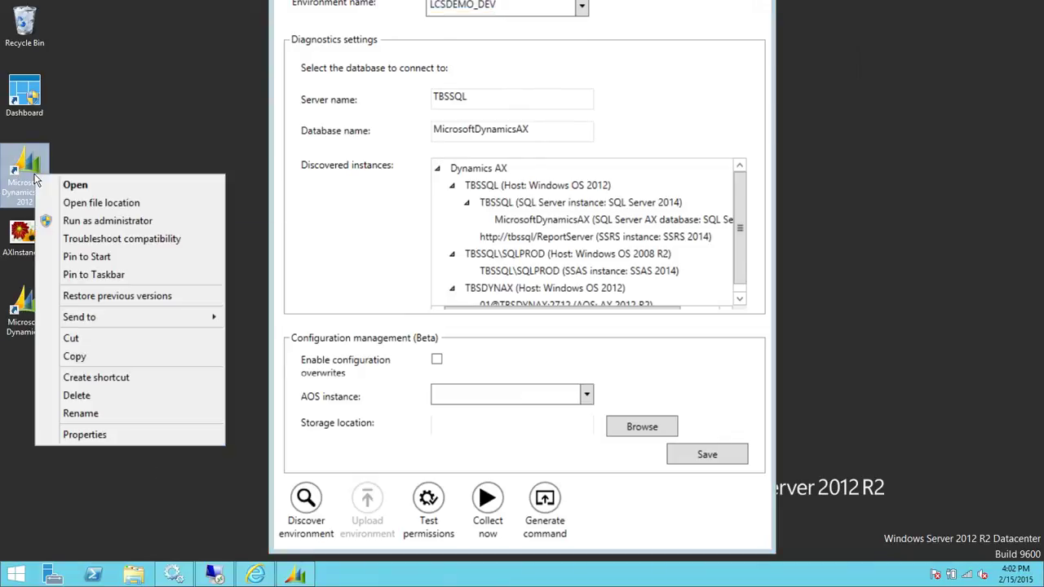
{"action": "left_click", "coordinate": [108, 221]}
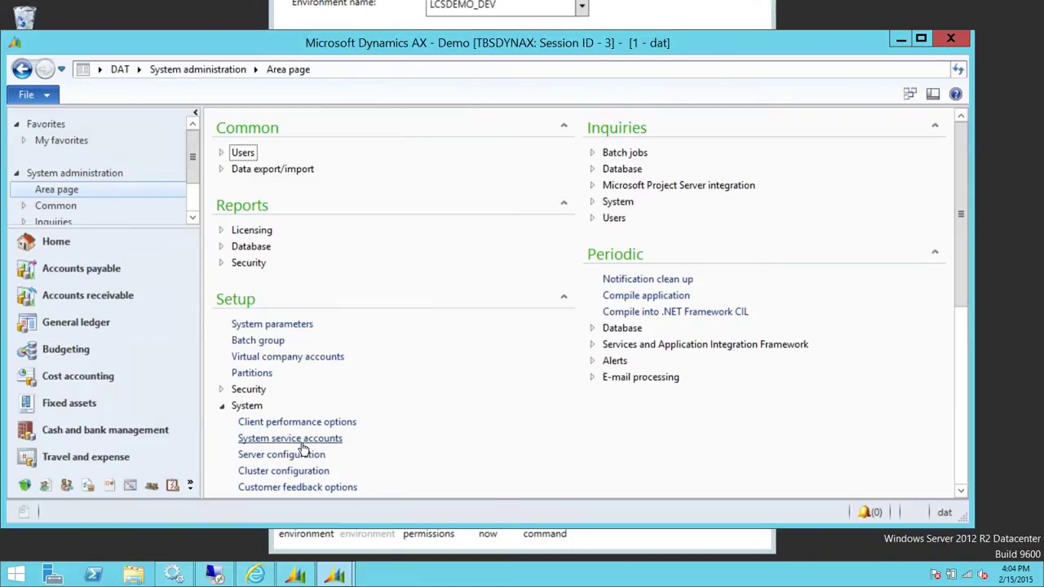
Step: Review the Business connector proxy account in System service accounts, leave it unchanged and close Microsoft Dynamics AX
{"action": "left_click", "coordinate": [280, 441]}
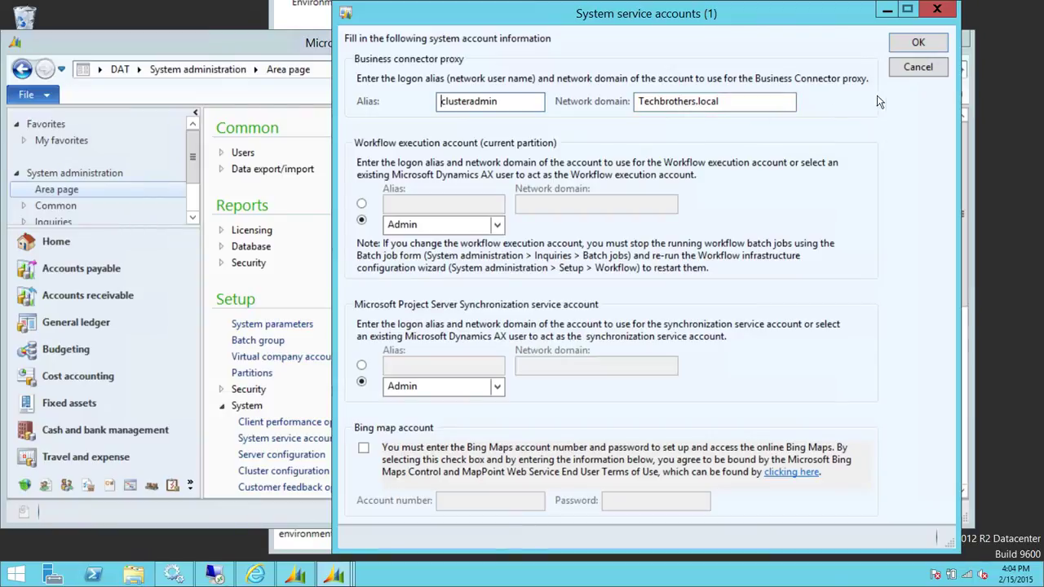
{"action": "left_click", "coordinate": [917, 69]}
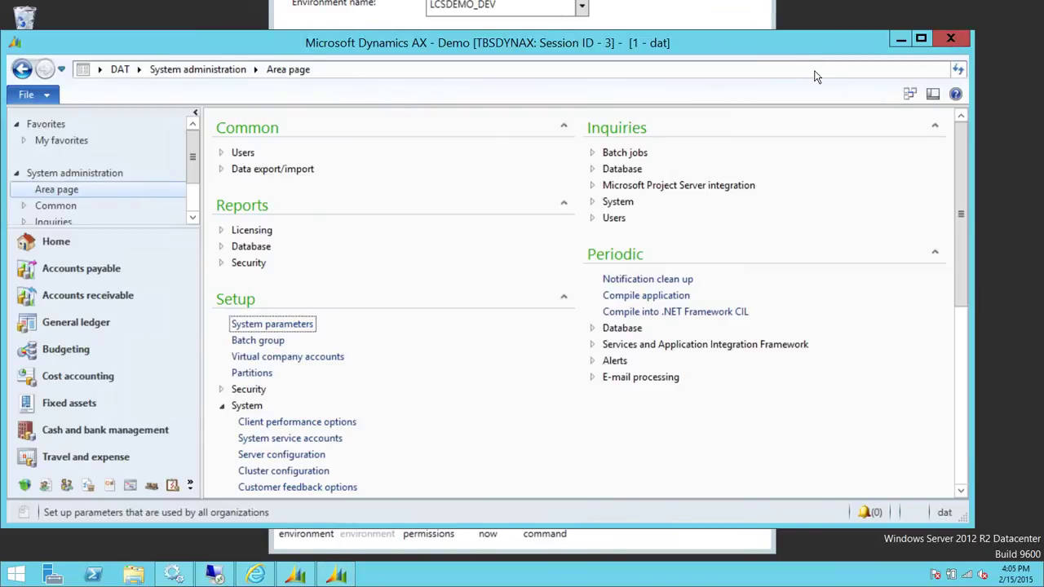
{"action": "left_click", "coordinate": [951, 38]}
Step: Return to the Diagnostic Service - Discovery tool and test the collector permissions for the LCSDEMO_DEV environment
{"action": "left_click", "coordinate": [307, 576]}
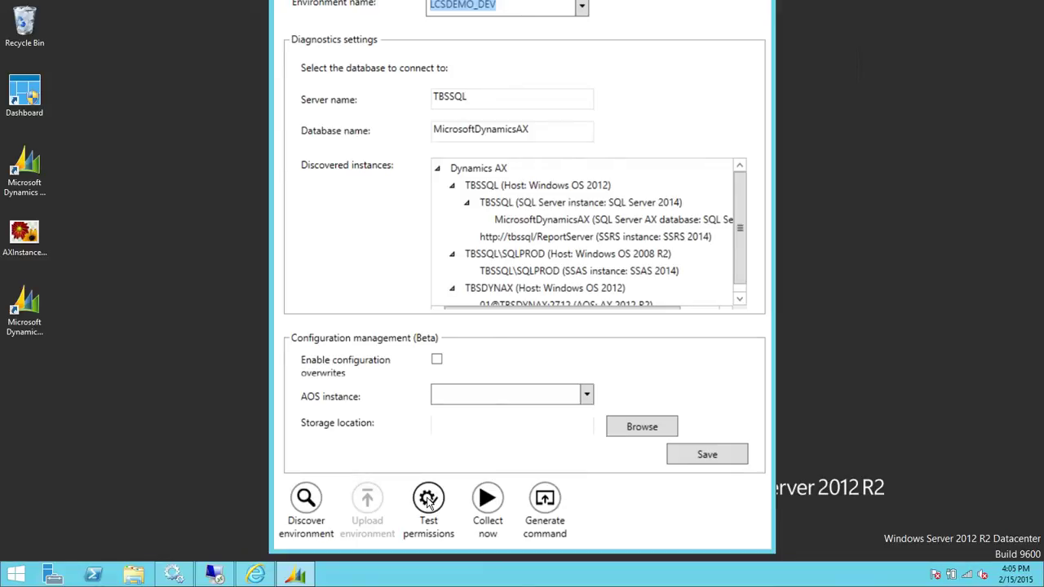
{"action": "left_click", "coordinate": [430, 503]}
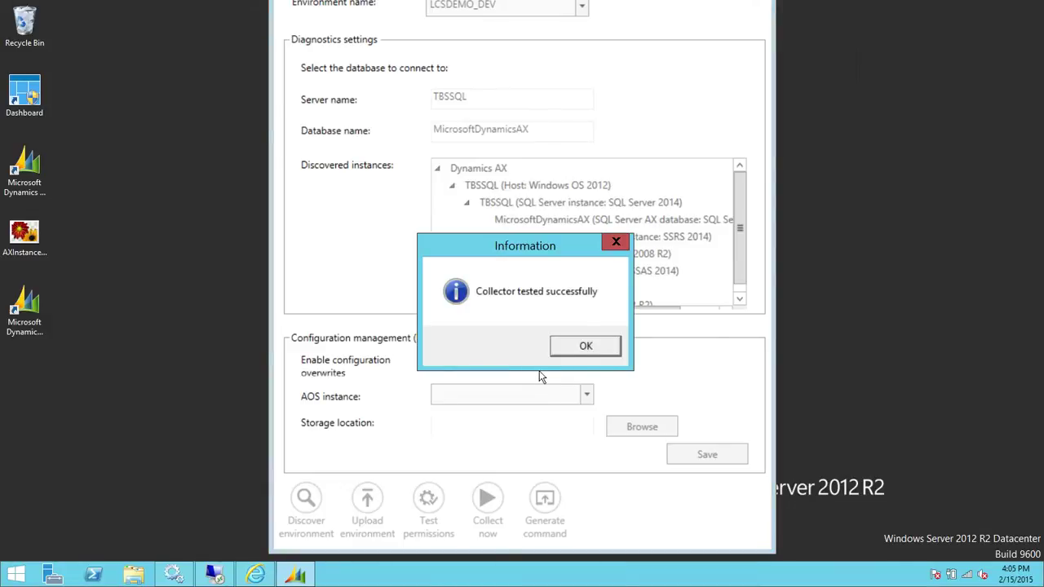
{"action": "left_click_drag", "start_coordinate": [553, 251], "coordinate": [354, 227]}
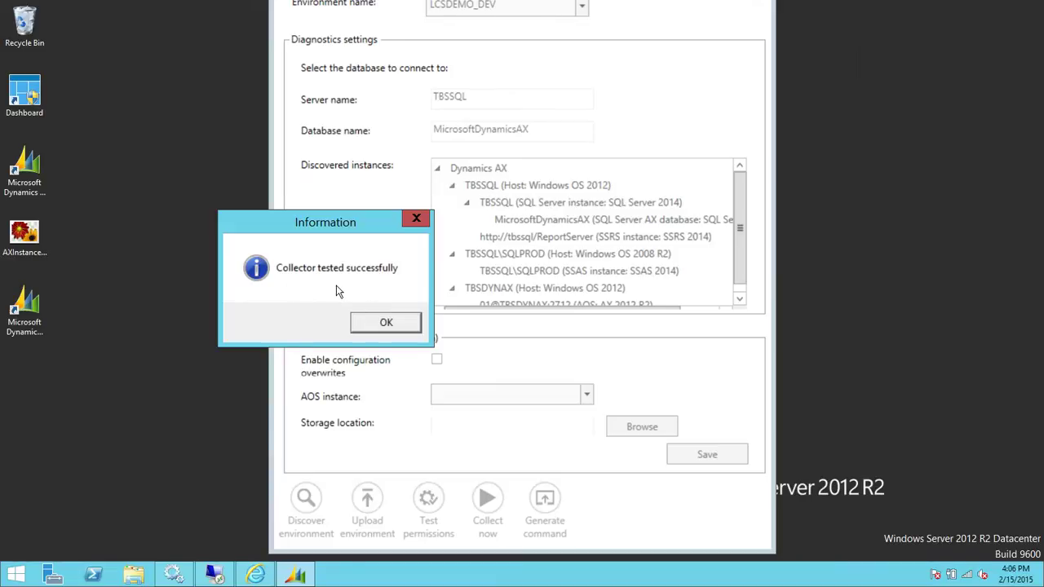
{"action": "left_click_drag", "start_coordinate": [346, 228], "coordinate": [448, 222]}
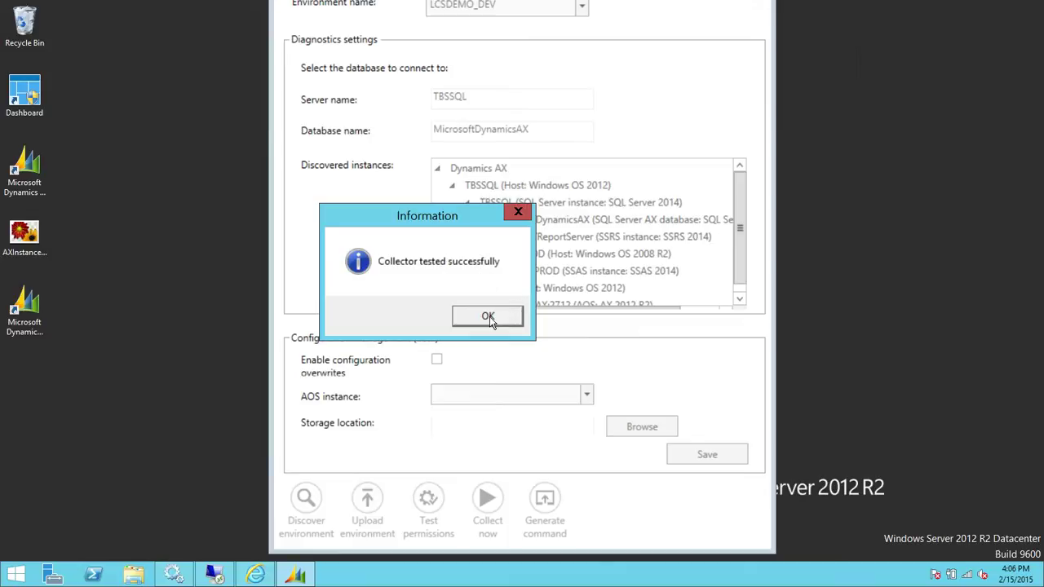
{"action": "left_click", "coordinate": [489, 316]}
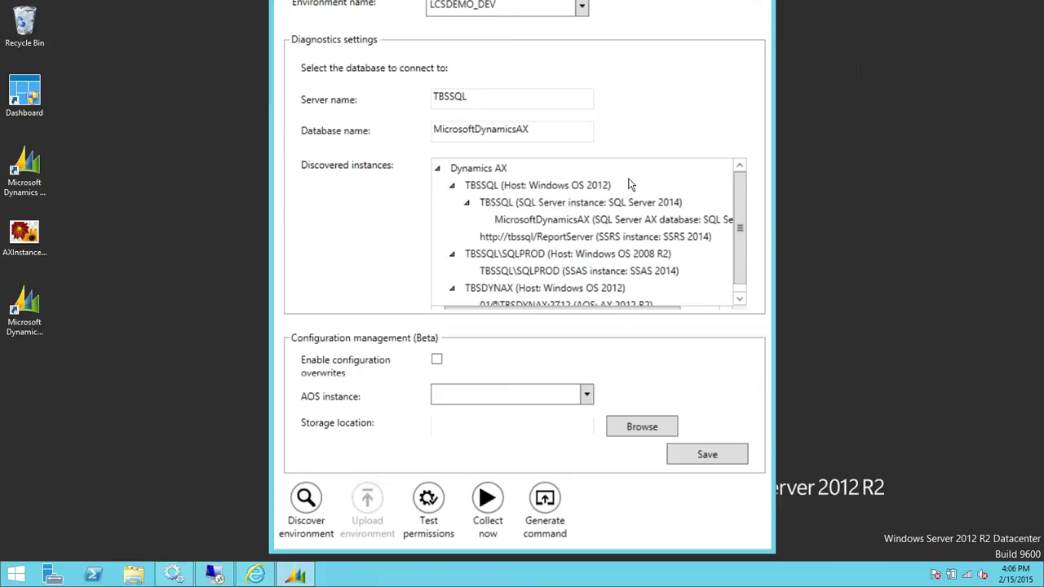
Step: Start the diagnostic data collection for LCSDEMO_DEV immediately and acknowledge the start message
{"action": "left_click_drag", "start_coordinate": [743, 210], "coordinate": [736, 188]}
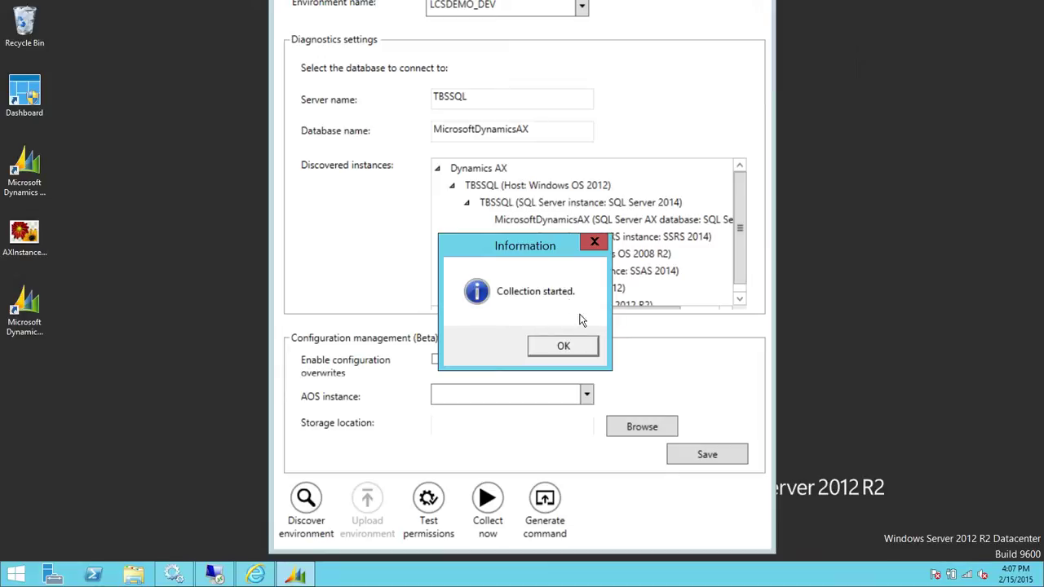
{"action": "left_click", "coordinate": [564, 346]}
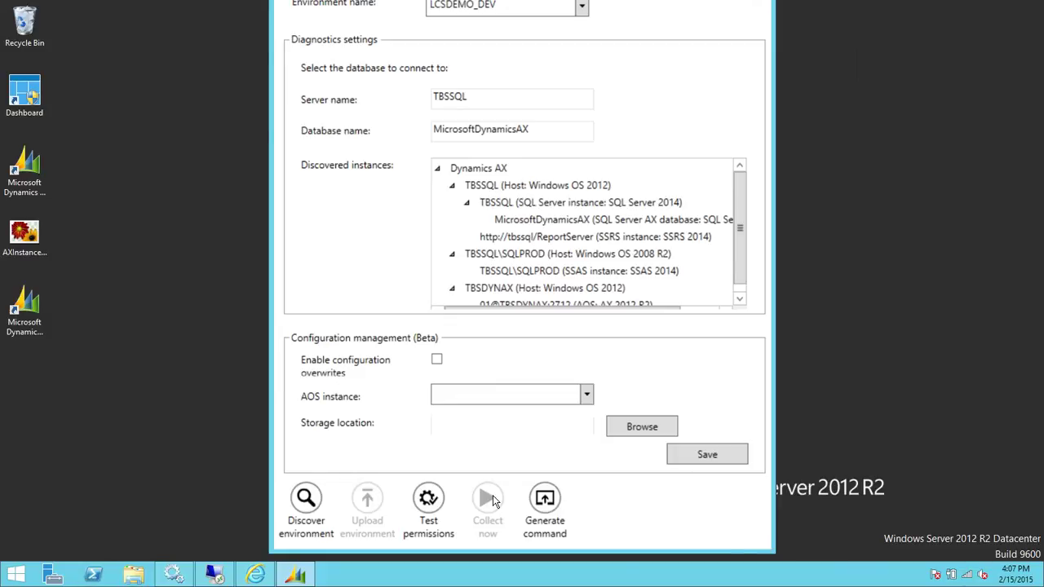
Step: Switch to Internet Explorer, reopen System diagnostic for DynamicsDemo and check the jobs list for the LCSDEMO_DEV collection job
{"action": "left_click", "coordinate": [258, 575]}
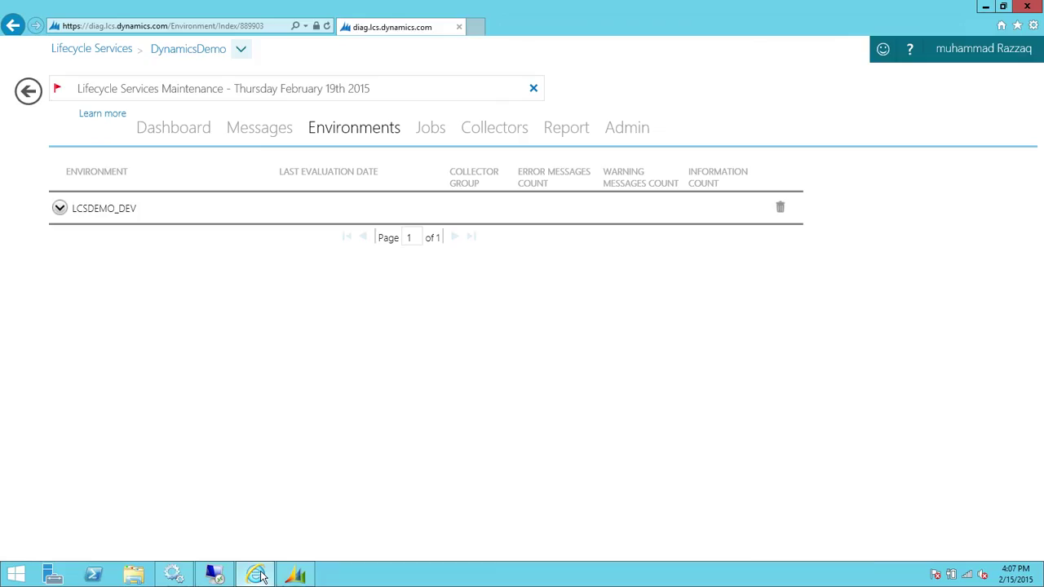
{"action": "left_click", "coordinate": [241, 49]}
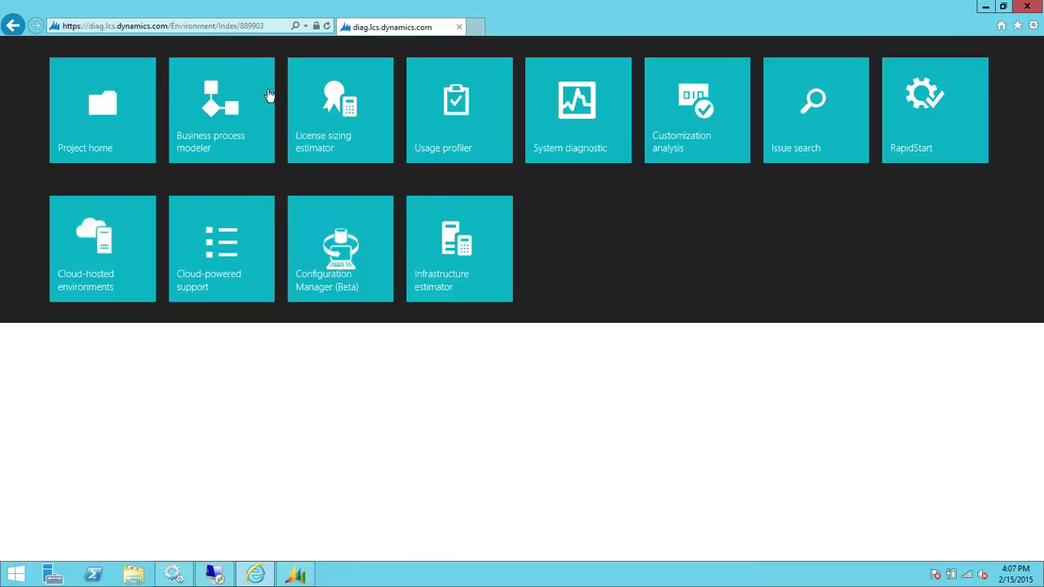
{"action": "left_click", "coordinate": [575, 157]}
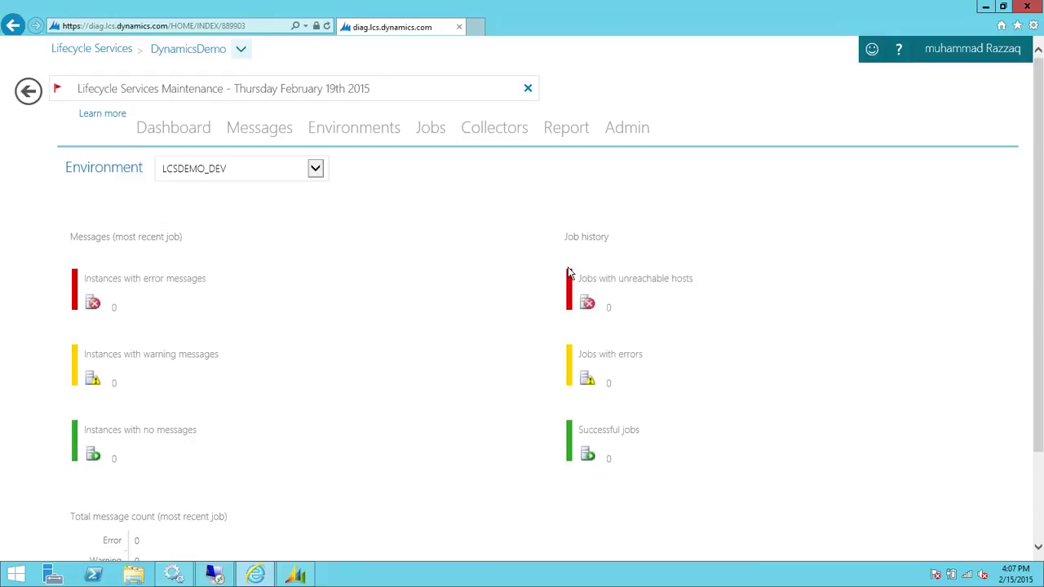
{"action": "left_click", "coordinate": [436, 133]}
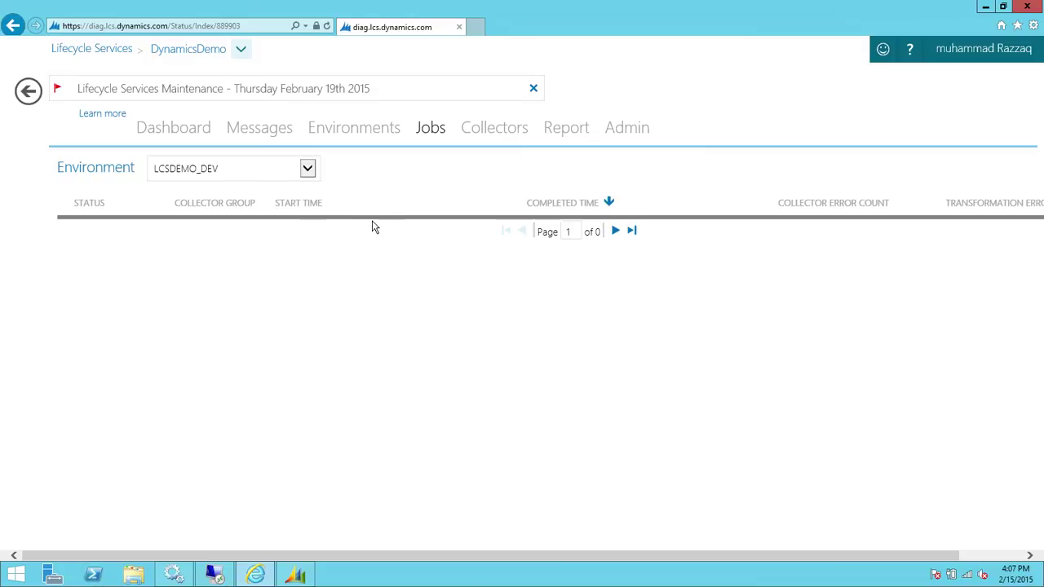
{"action": "left_click", "coordinate": [507, 134]}
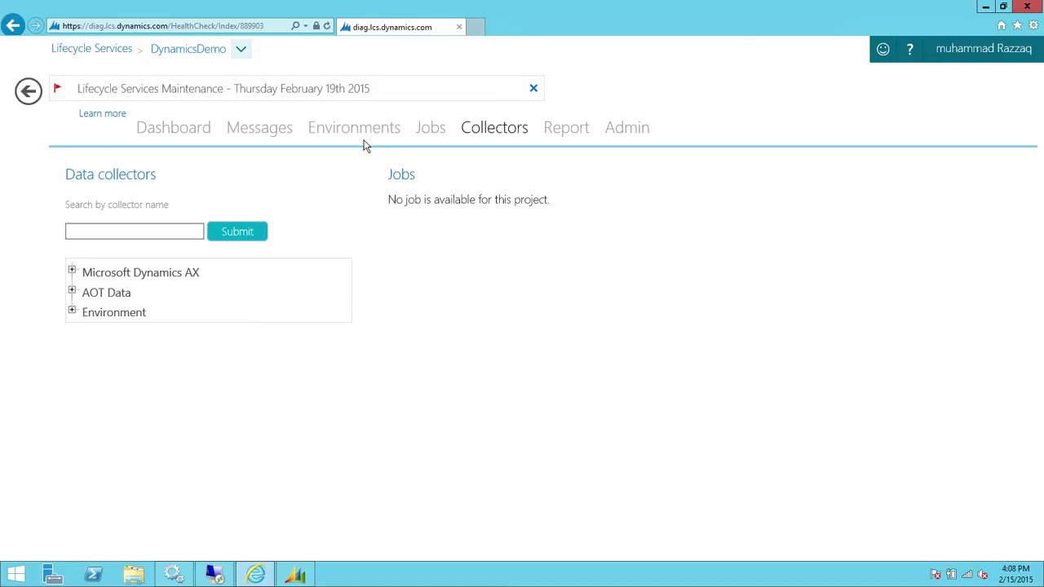
{"action": "left_click", "coordinate": [433, 138]}
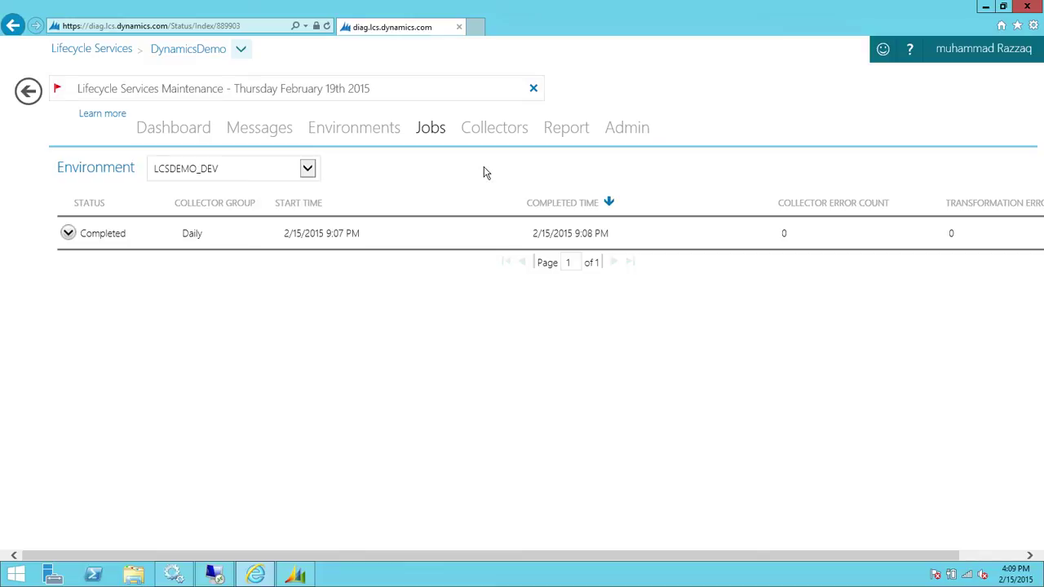
Step: Examine the System diagnostic dashboard for LCSDEMO_DEV, including the job history, message counts and last five messages
{"action": "left_click", "coordinate": [183, 135]}
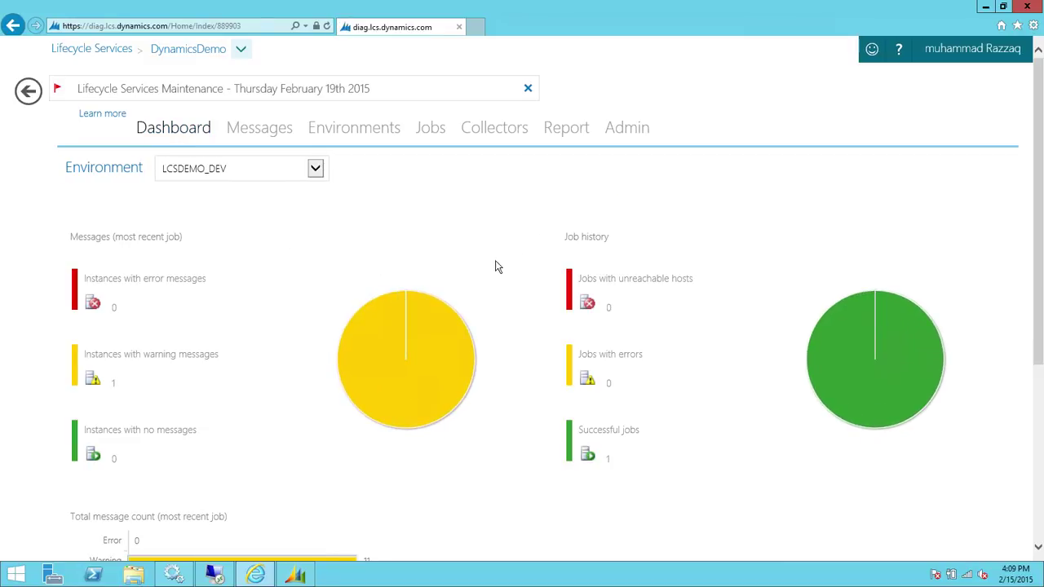
{"action": "scroll", "coordinate": [515, 254], "scroll_direction": "down", "scroll_amount": 3}
{"action": "scroll", "coordinate": [516, 256], "scroll_direction": "down", "scroll_amount": 1}
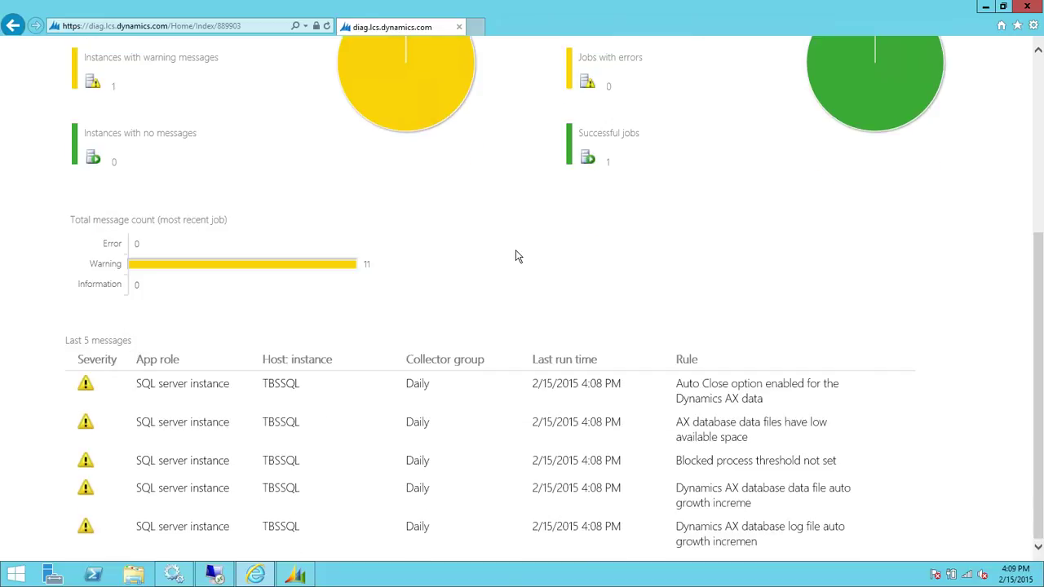
{"action": "scroll", "coordinate": [515, 256], "scroll_direction": "up", "scroll_amount": 4}
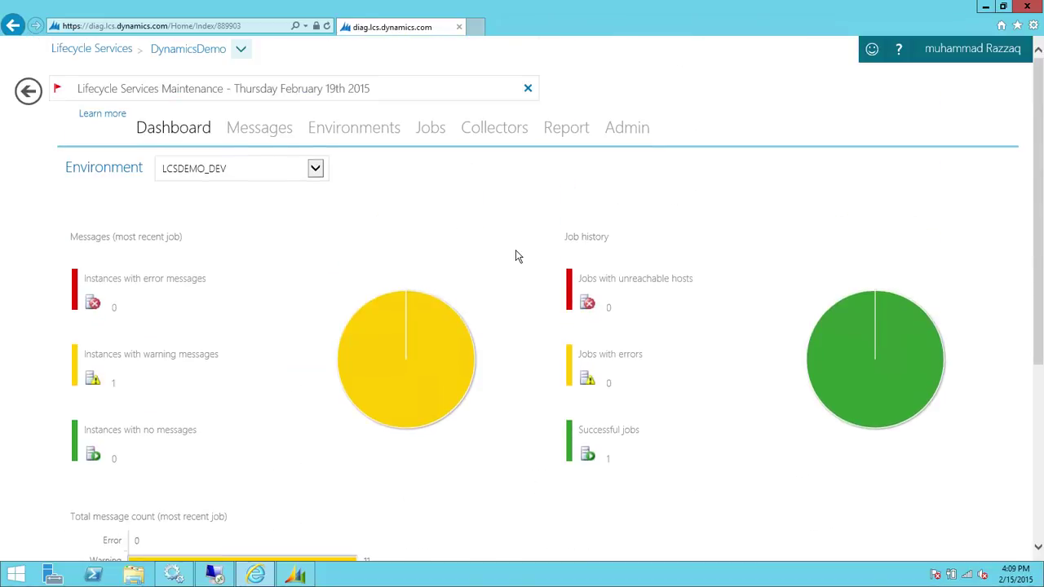
{"action": "scroll", "coordinate": [515, 256], "scroll_direction": "down", "scroll_amount": 3}
{"action": "scroll", "coordinate": [515, 256], "scroll_direction": "up", "scroll_amount": 2}
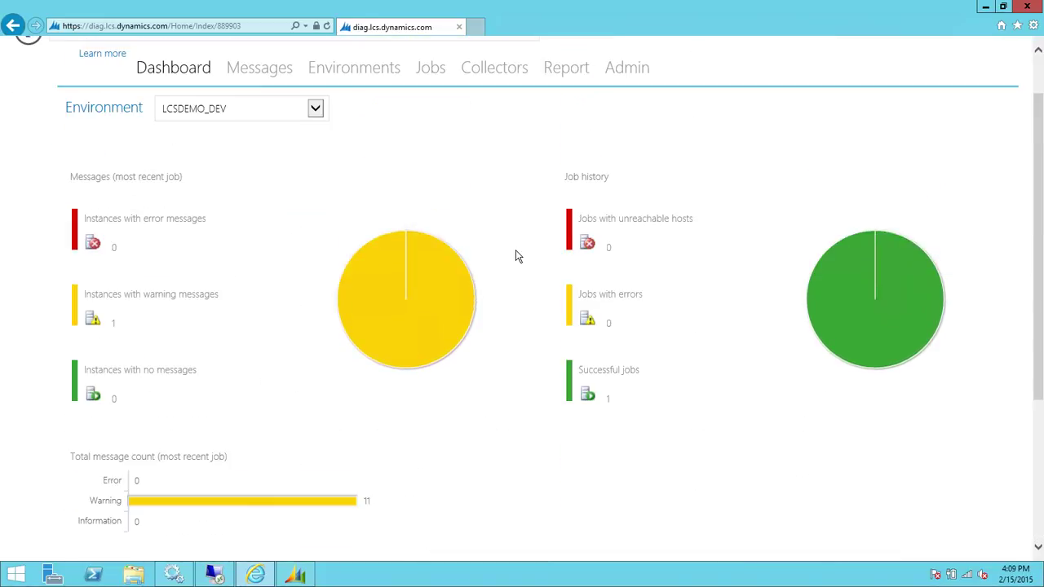
{"action": "scroll", "coordinate": [506, 249], "scroll_direction": "up", "scroll_amount": 1}
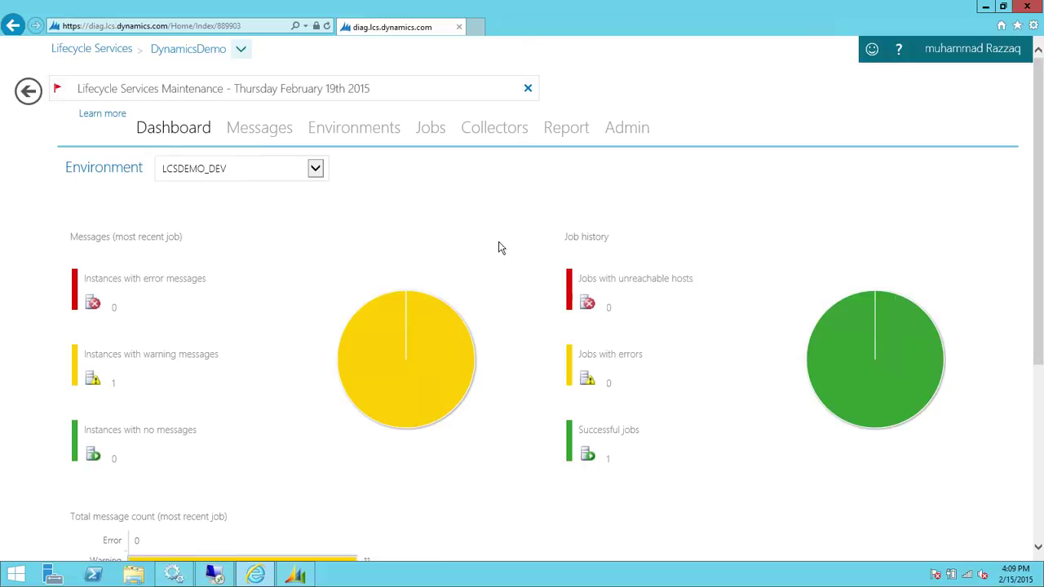
Step: Review the failed rule messages for LCSDEMO_DEV and the available message status filters, keeping the Failed filter
{"action": "left_click", "coordinate": [258, 135]}
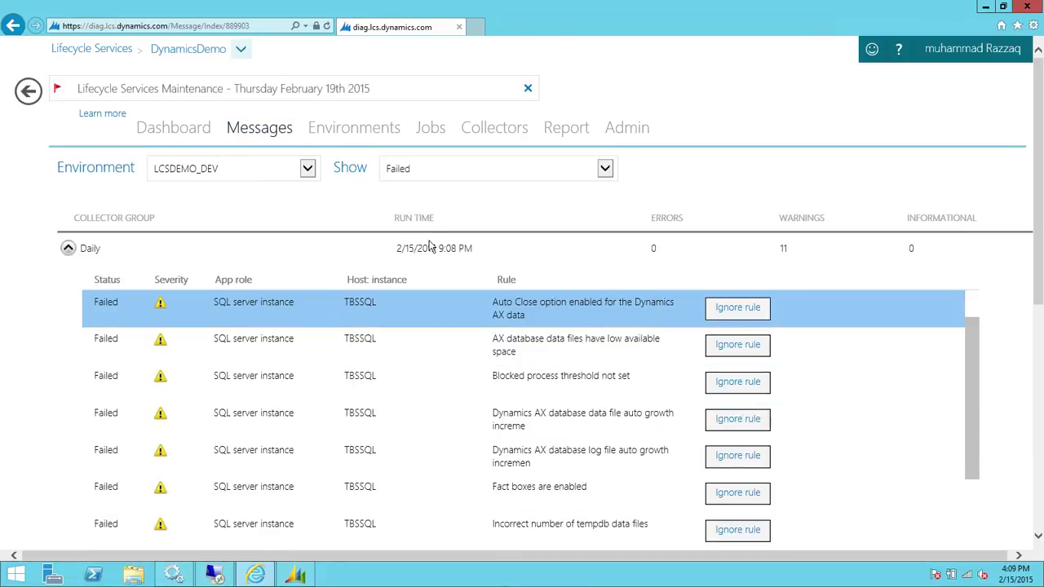
{"action": "left_click", "coordinate": [606, 169]}
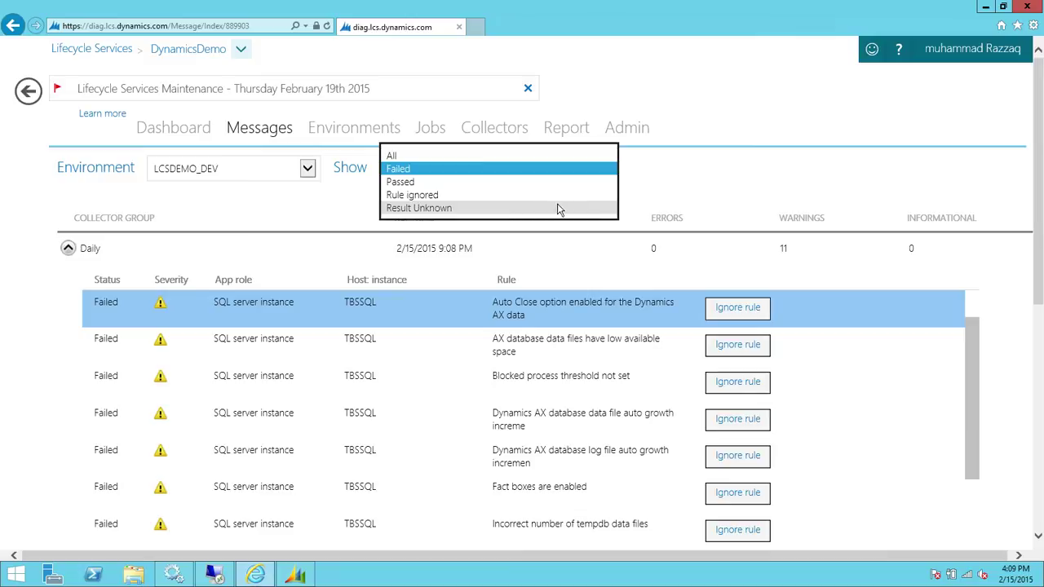
{"action": "left_click", "coordinate": [672, 185]}
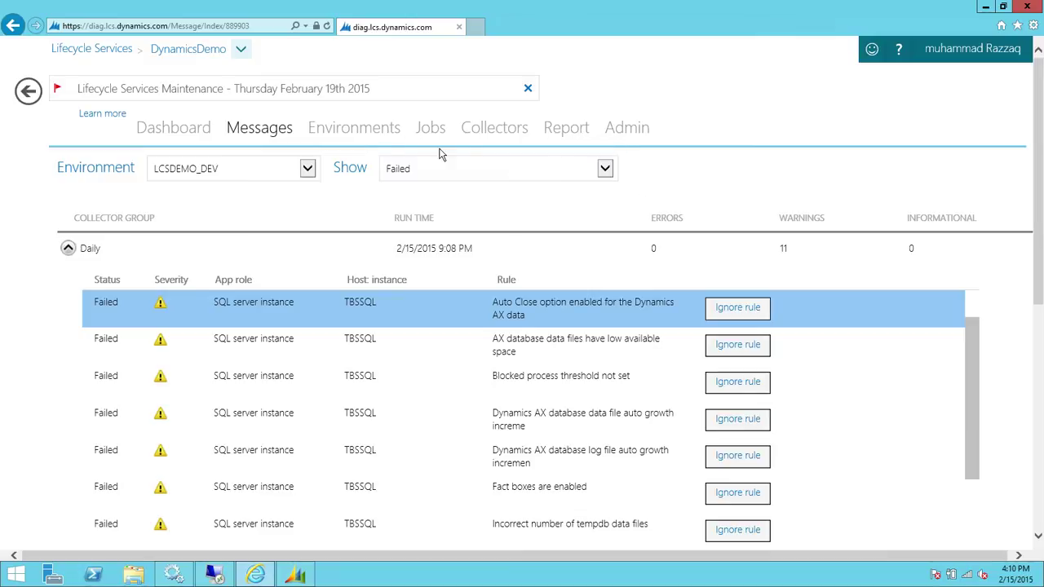
Step: Expand LCSDEMO_DEV in the environments list and examine its hosts and instances
{"action": "left_click", "coordinate": [364, 133]}
{"action": "left_click", "coordinate": [59, 209]}
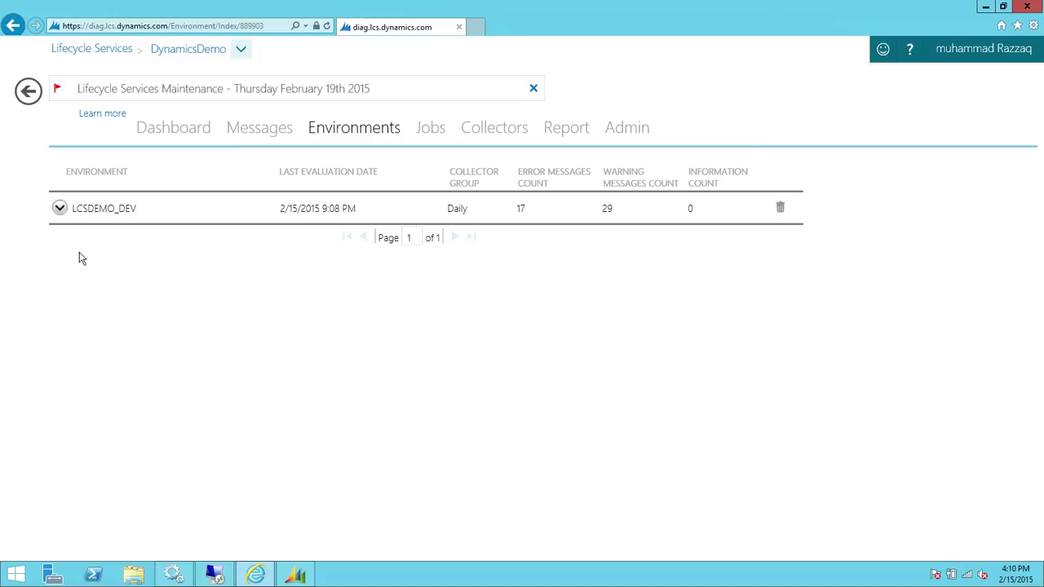
{"action": "left_click_drag", "start_coordinate": [115, 235], "coordinate": [302, 330]}
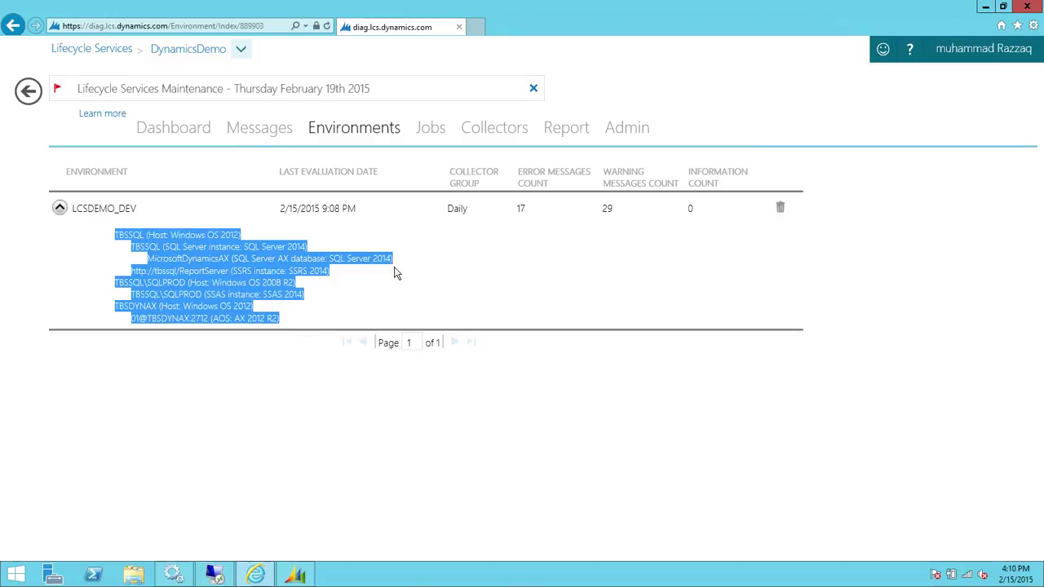
{"action": "left_click", "coordinate": [483, 280]}
Step: Review the LCSDEMO_DEV job in the jobs list and the available data collectors
{"action": "left_click", "coordinate": [432, 128]}
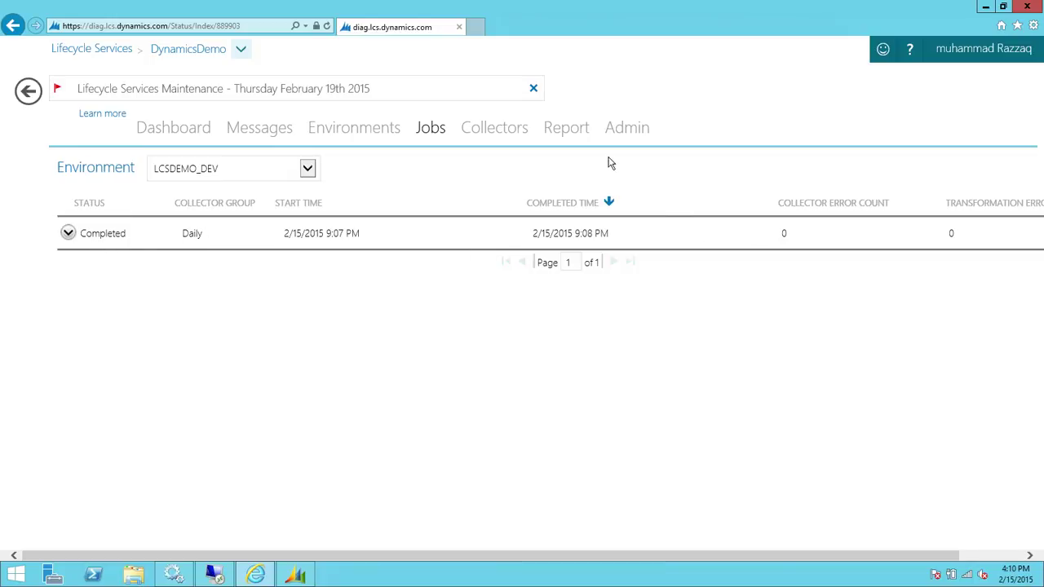
{"action": "left_click", "coordinate": [500, 135]}
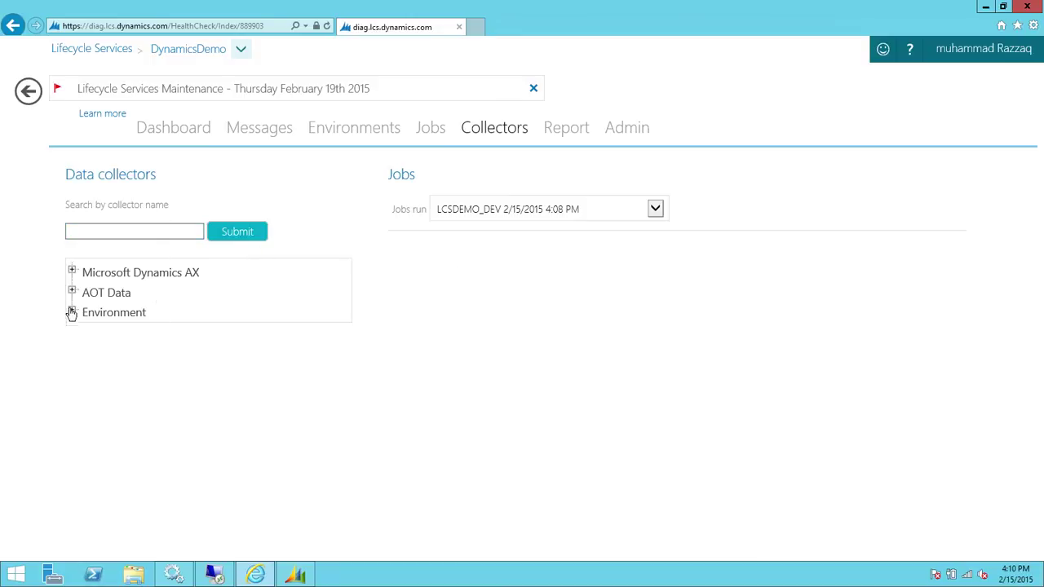
Step: Examine the LCSDEMO_DEV diagnostic report, covering the environment detail, contents, detected issues, recommendations and system configuration
{"action": "left_click", "coordinate": [576, 133]}
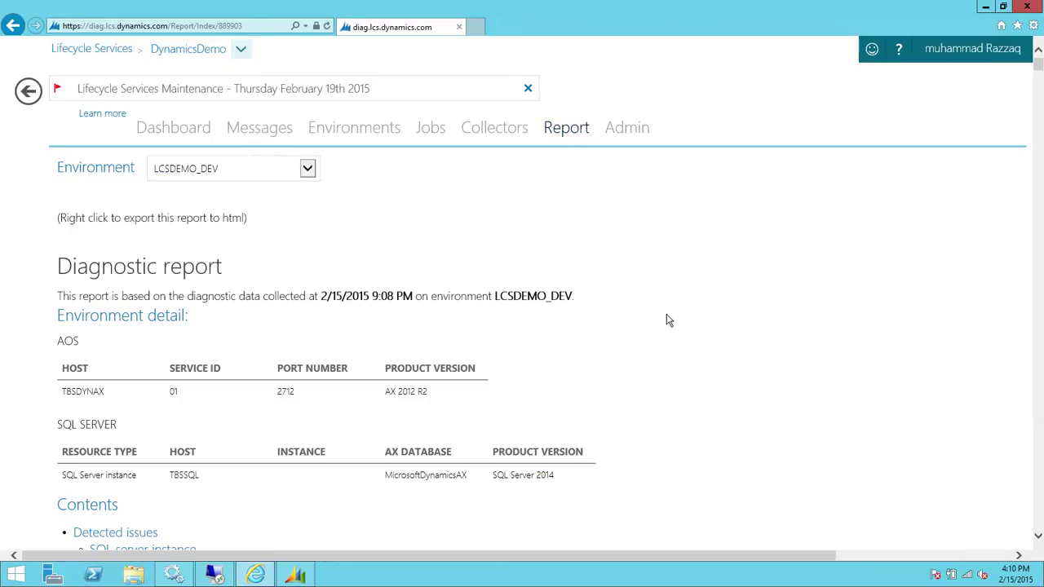
{"action": "scroll", "coordinate": [665, 319], "scroll_direction": "down", "scroll_amount": 15}
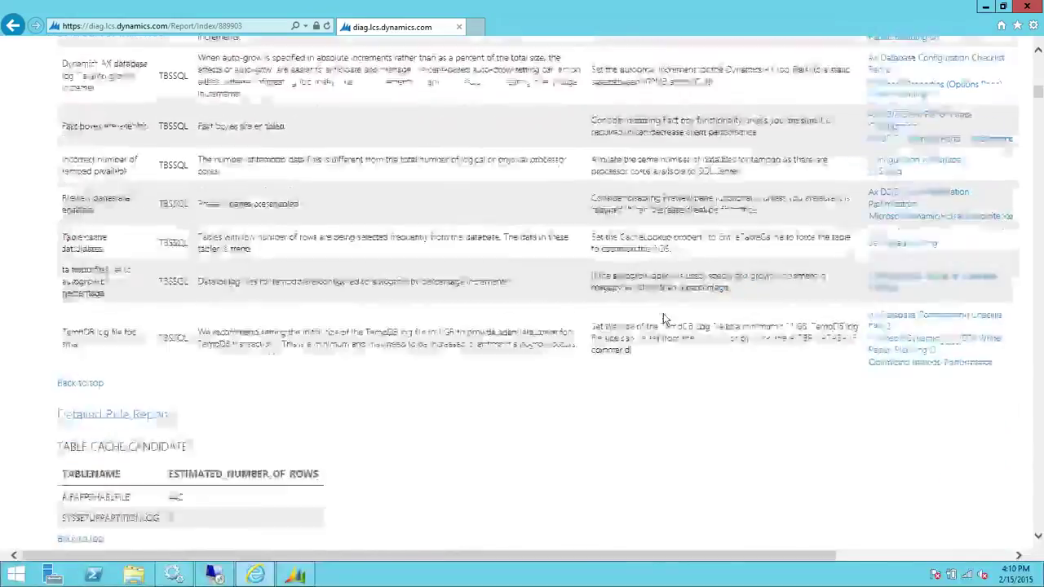
{"action": "scroll", "coordinate": [665, 319], "scroll_direction": "down", "scroll_amount": 15}
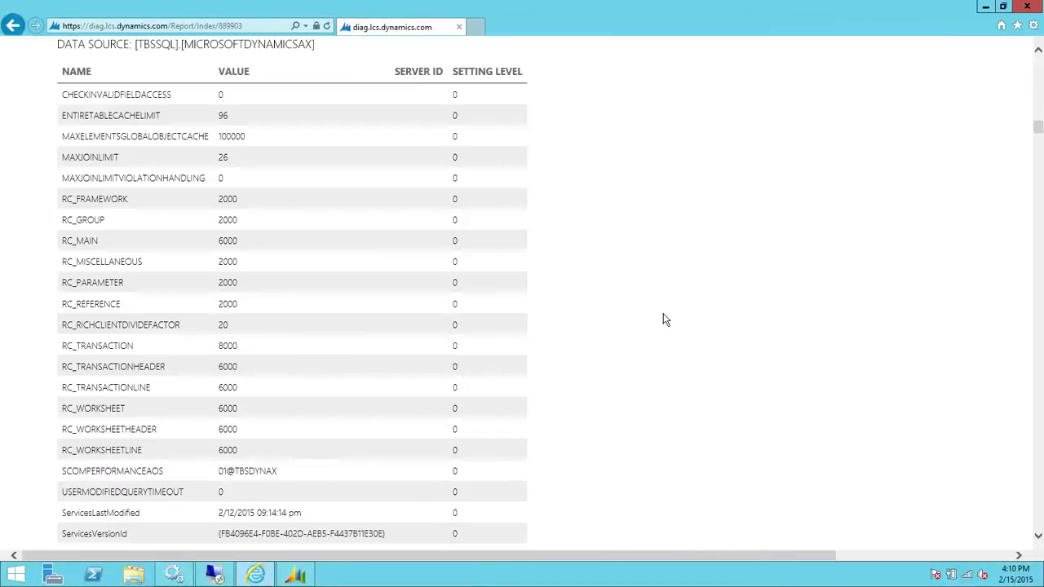
{"action": "scroll", "coordinate": [665, 319], "scroll_direction": "down", "scroll_amount": 15}
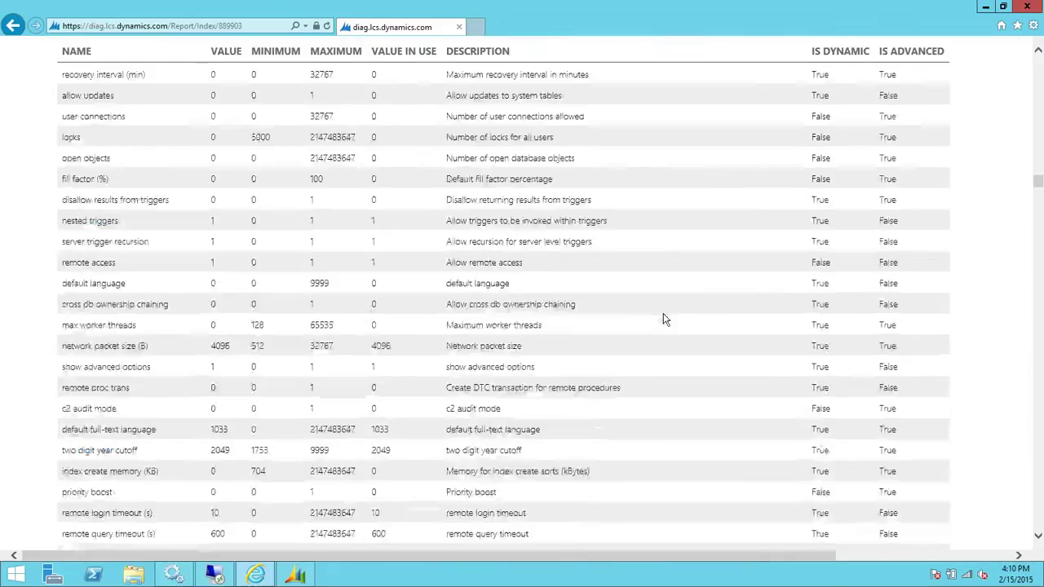
{"action": "scroll", "coordinate": [665, 319], "scroll_direction": "down", "scroll_amount": 6}
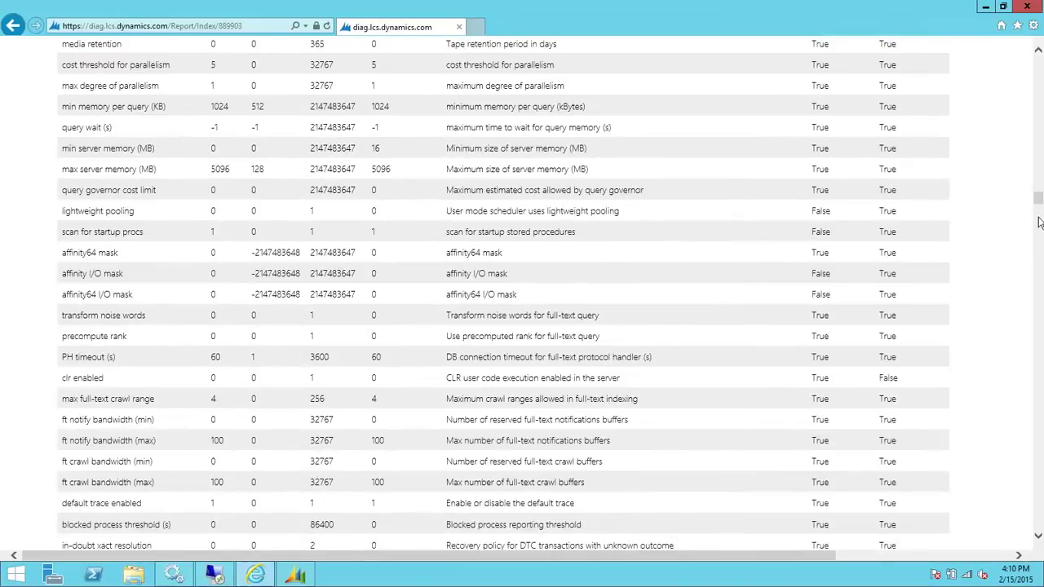
{"action": "left_click_drag", "start_coordinate": [1039, 200], "coordinate": [1038, 61]}
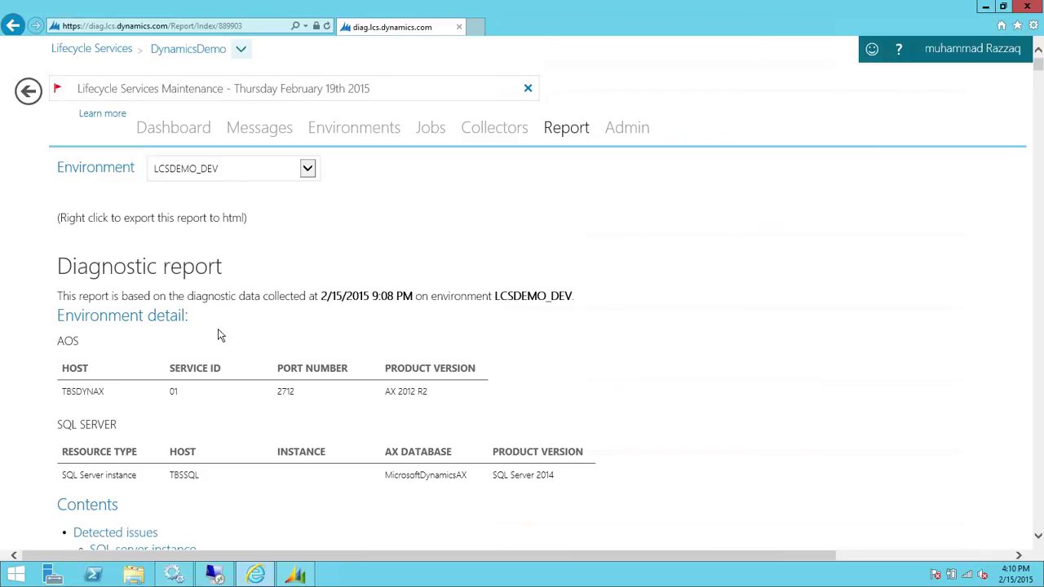
{"action": "scroll", "coordinate": [566, 360], "scroll_direction": "down", "scroll_amount": 3}
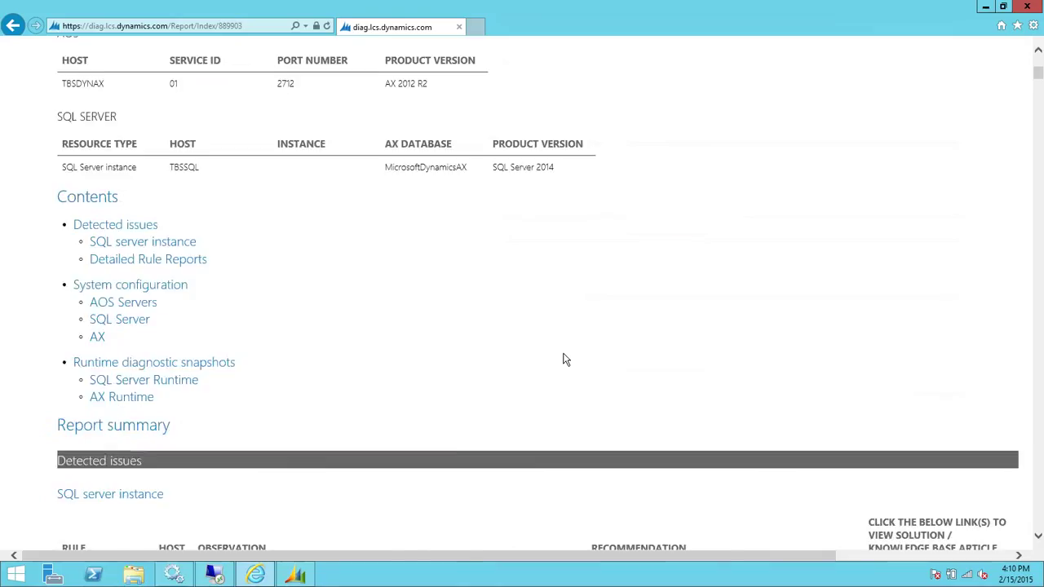
{"action": "scroll", "coordinate": [566, 360], "scroll_direction": "down", "scroll_amount": 2}
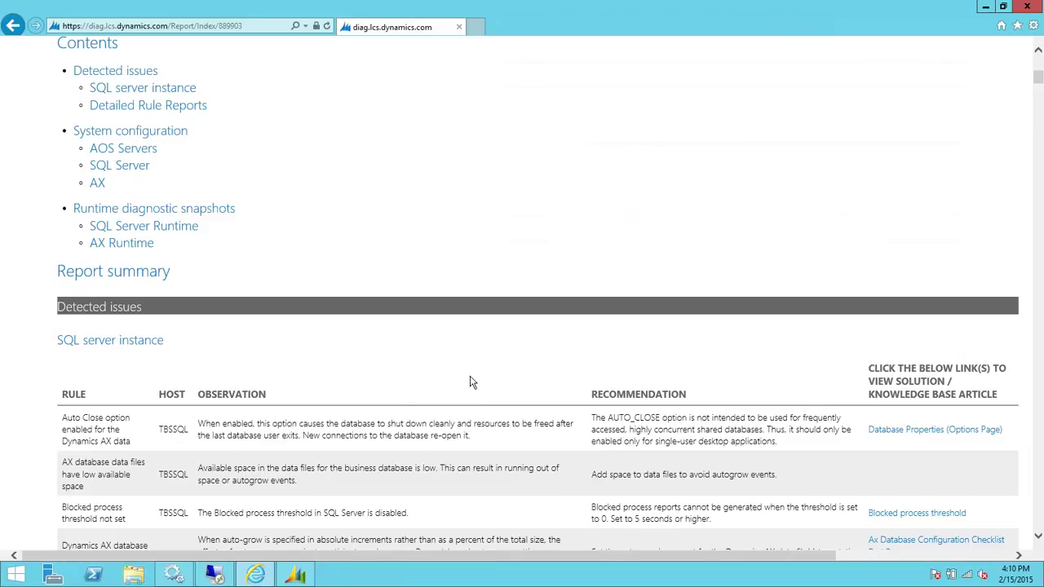
{"action": "scroll", "coordinate": [473, 382], "scroll_direction": "up", "scroll_amount": 5}
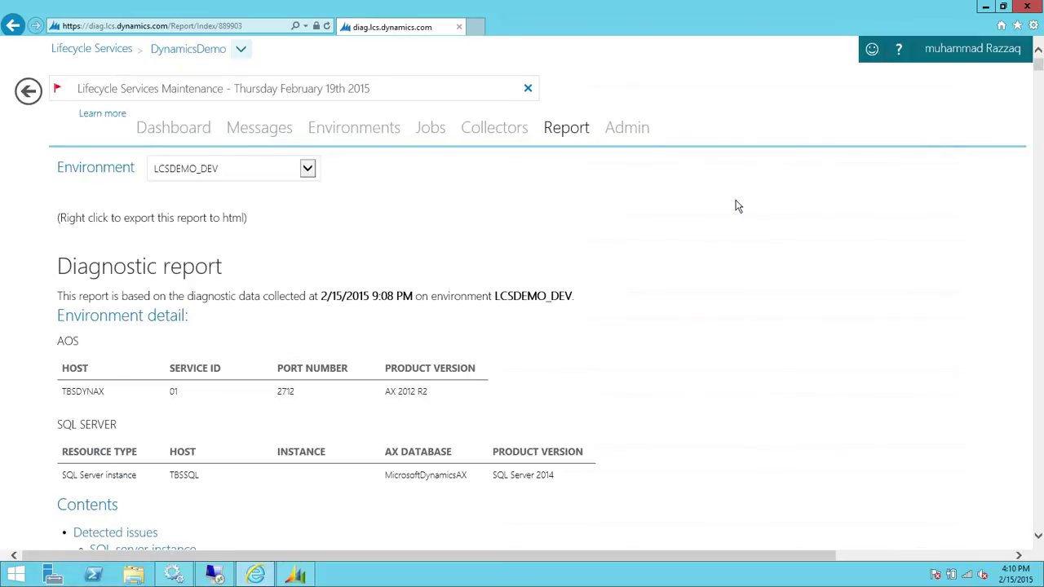